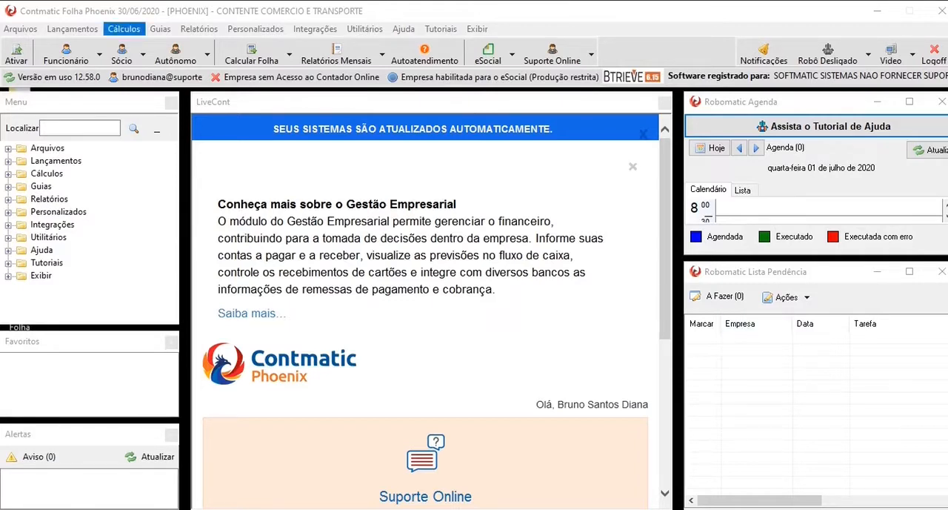
- Open the salary update by union and select union 1, SINDICATO TRABALHADORES DO SETOR DE TECNOLOGIA SP
left_click(124, 28)
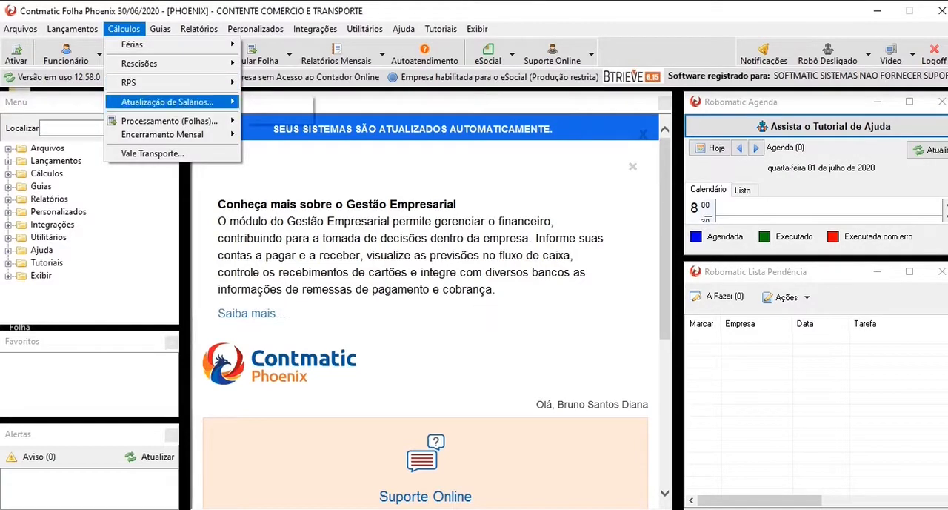
mouse_move(167, 103)
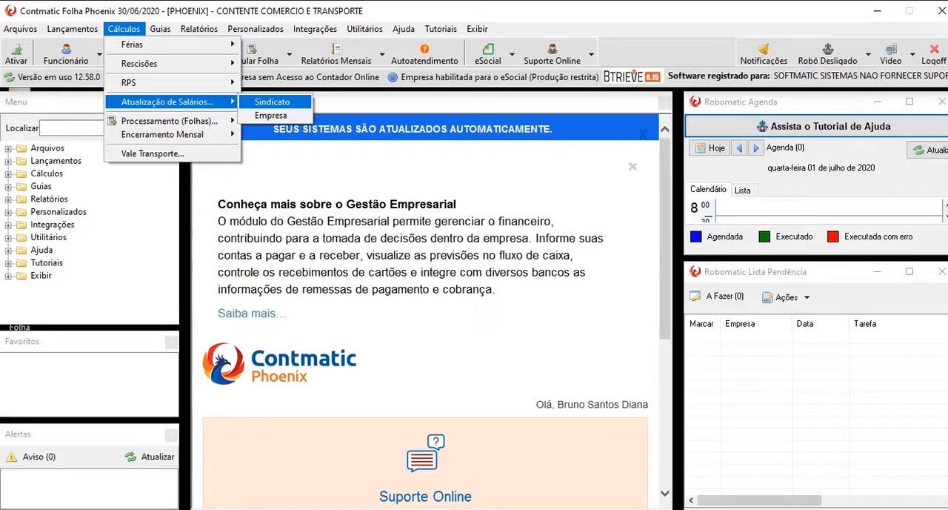
left_click(272, 102)
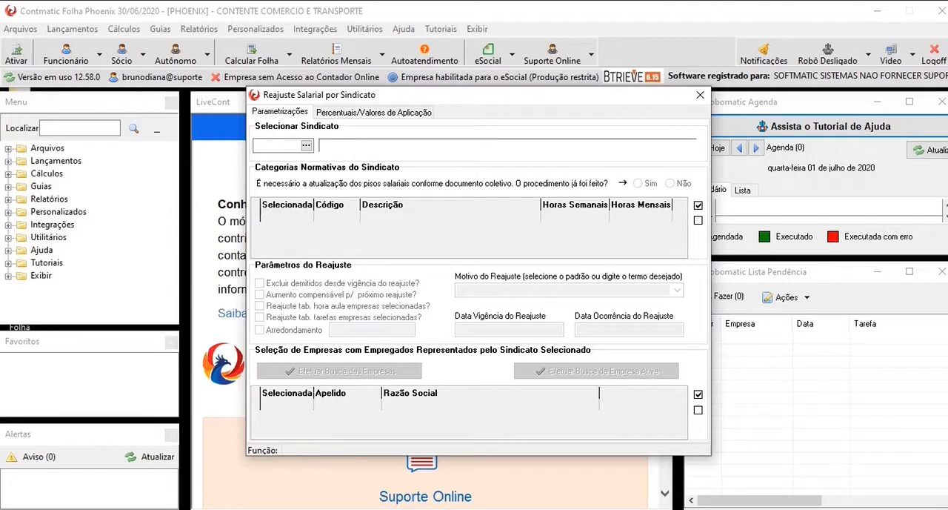
left_click(373, 112)
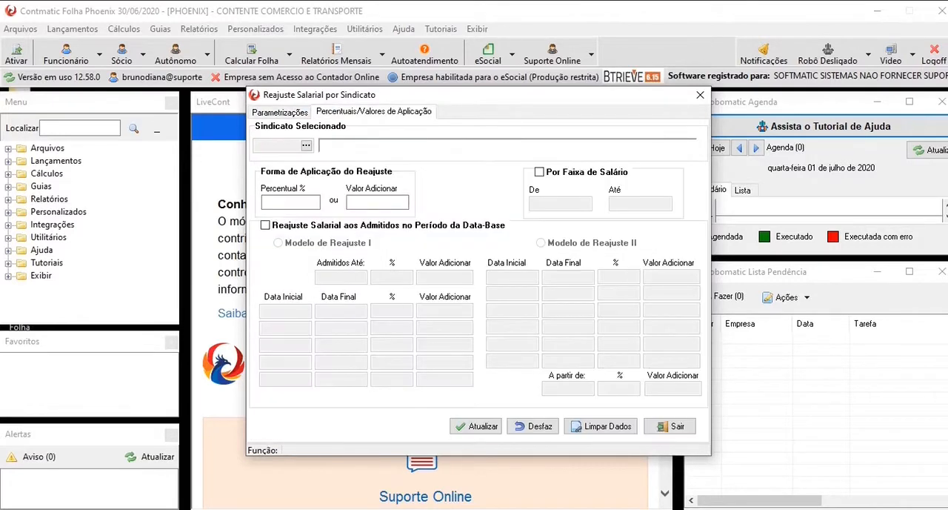
left_click(280, 111)
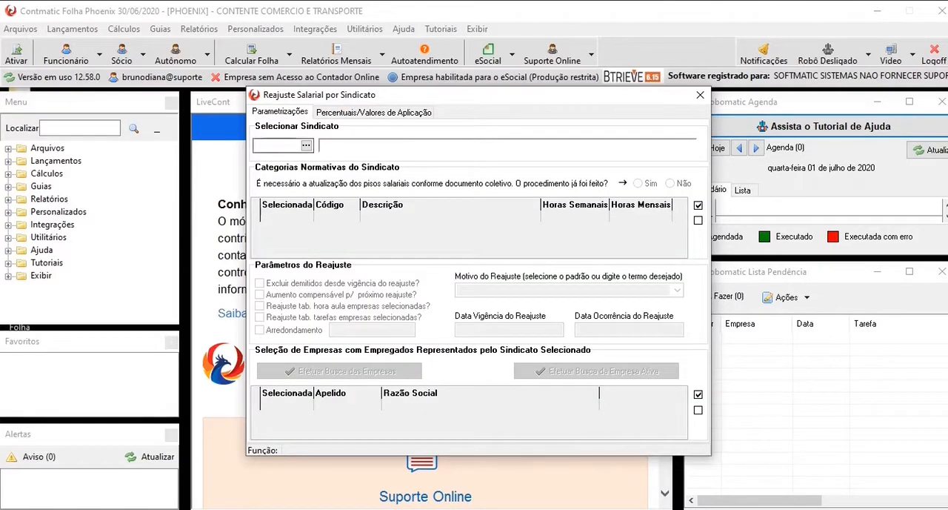
left_click(305, 146)
key("Return")
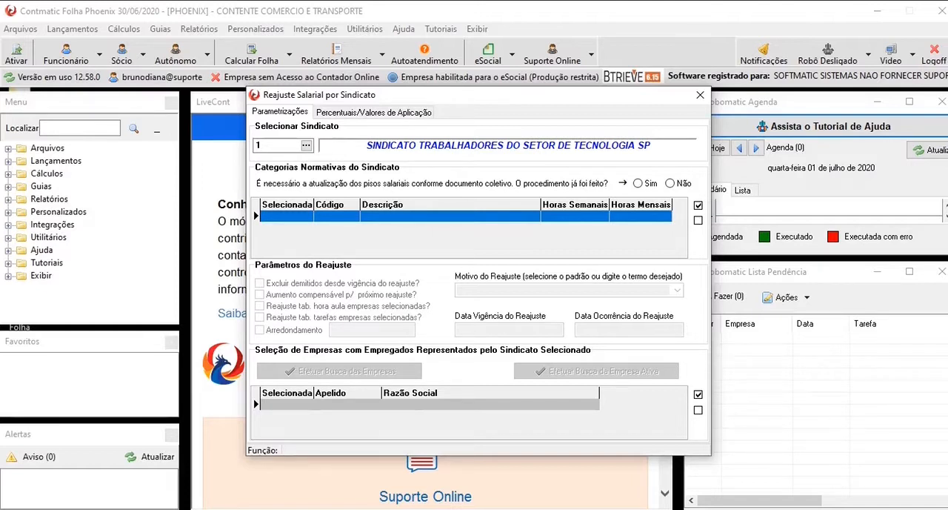
- Answer Não to whether the salary floors were updated, review the union's categories and normative floors, and close that window
left_click(638, 183)
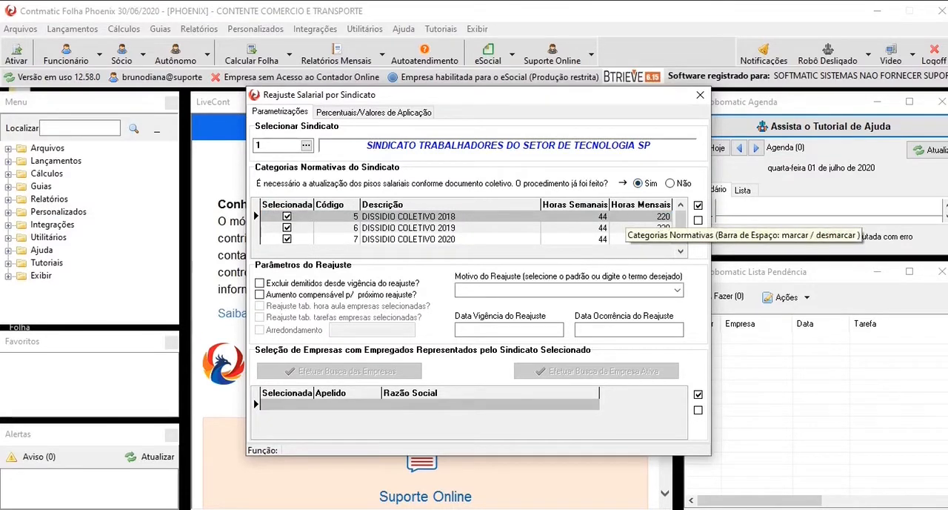
left_click(626, 240)
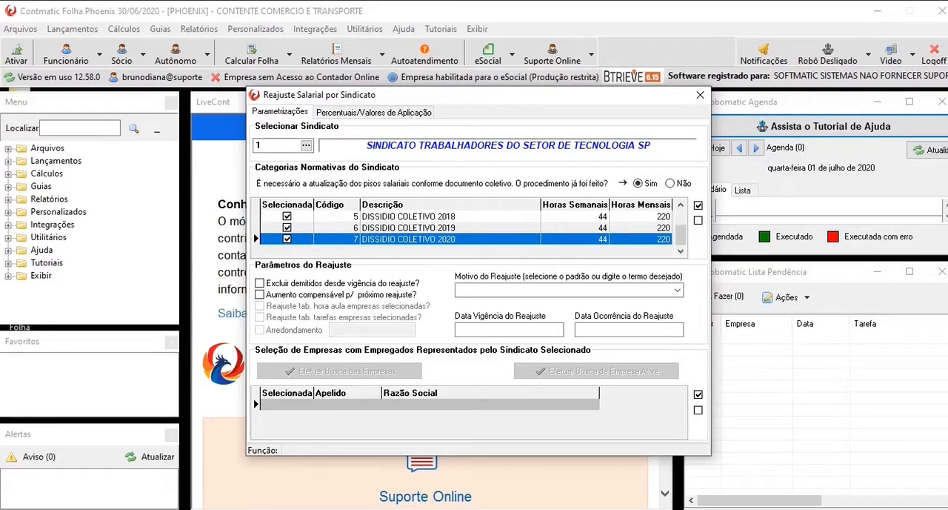
left_click(670, 183)
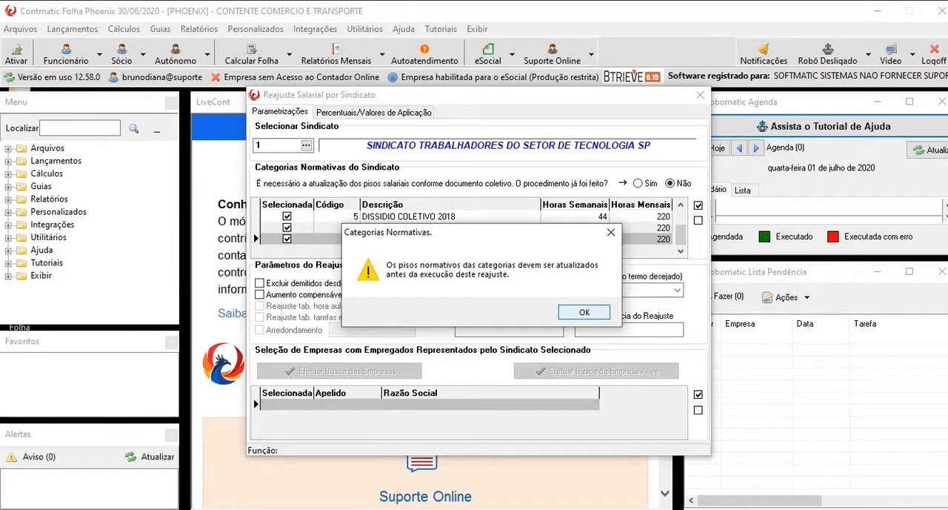
key("Return")
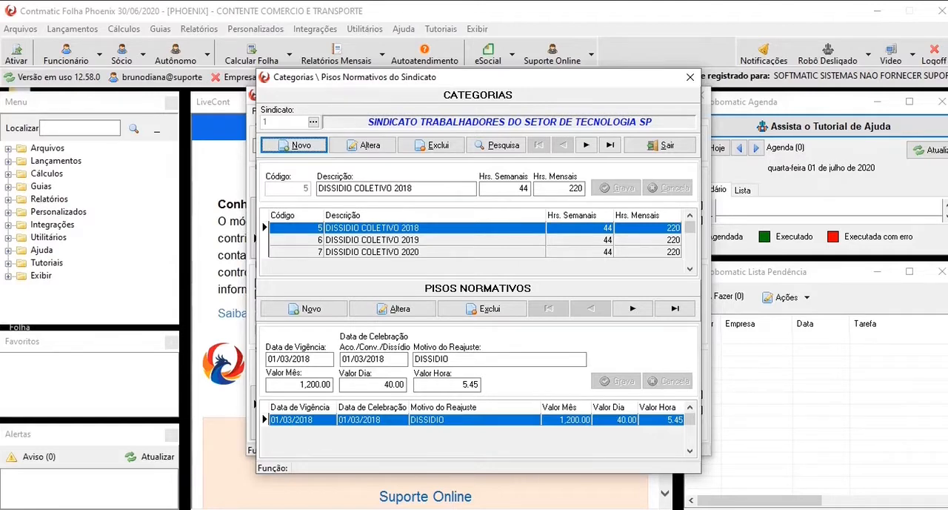
left_click(660, 145)
- Answer Sim to the salary floor update question and leave only the DISSIDIO COLETIVO 2020 category selected
left_click(638, 183)
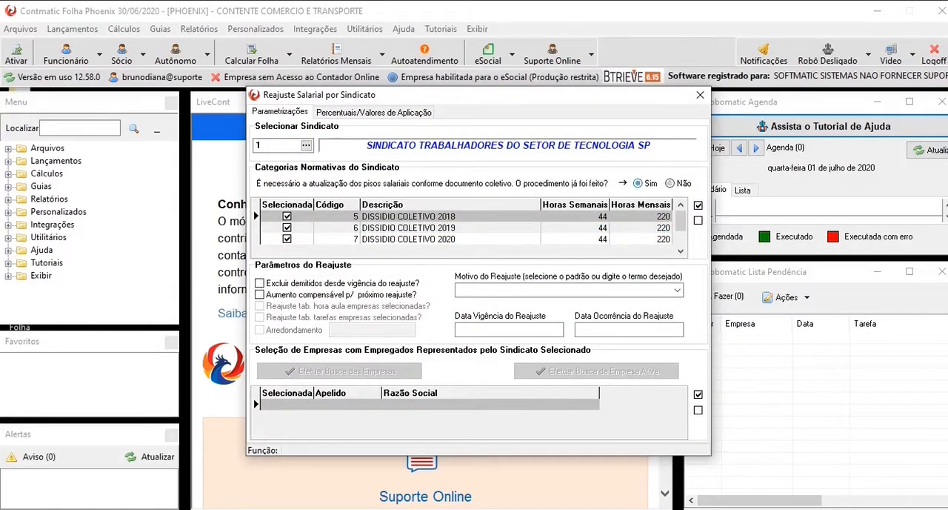
left_click(287, 217)
left_click(287, 227)
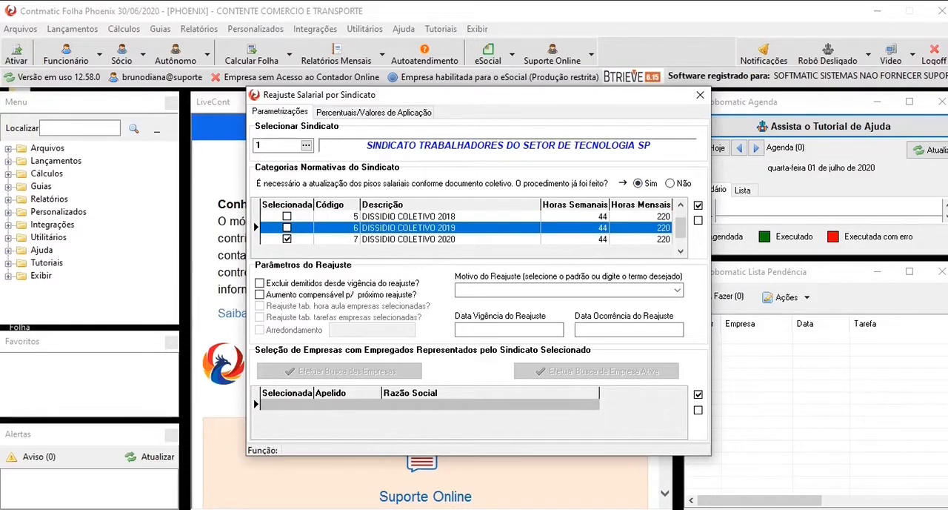
left_click(333, 239)
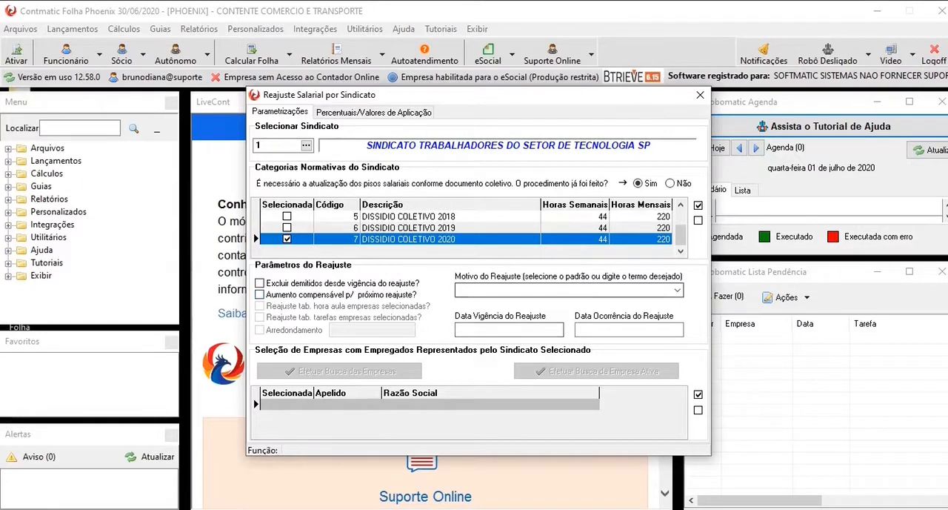
- Set the adjustment reason to Dissídio Coletivo and accept 01/03/2020 as the effective date
left_click(561, 291)
left_click(677, 291)
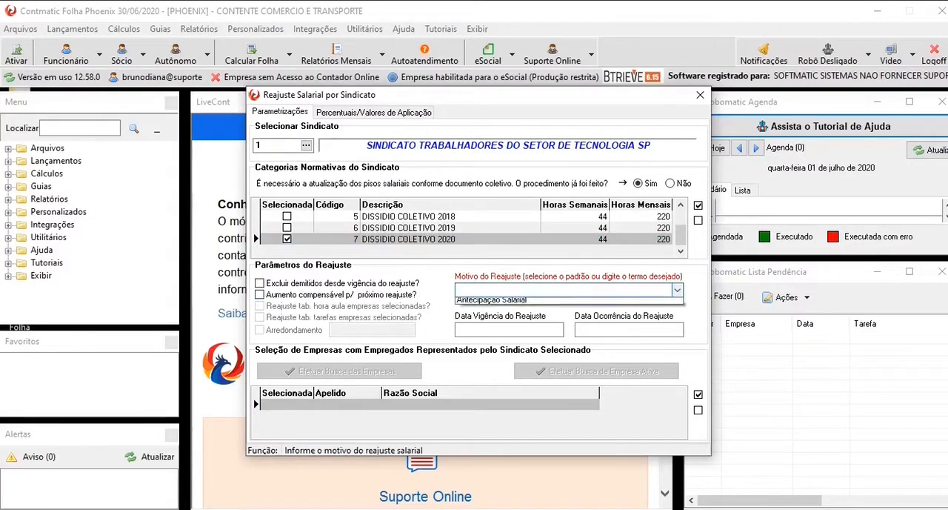
key("Down")
key("Down")
key("Down")
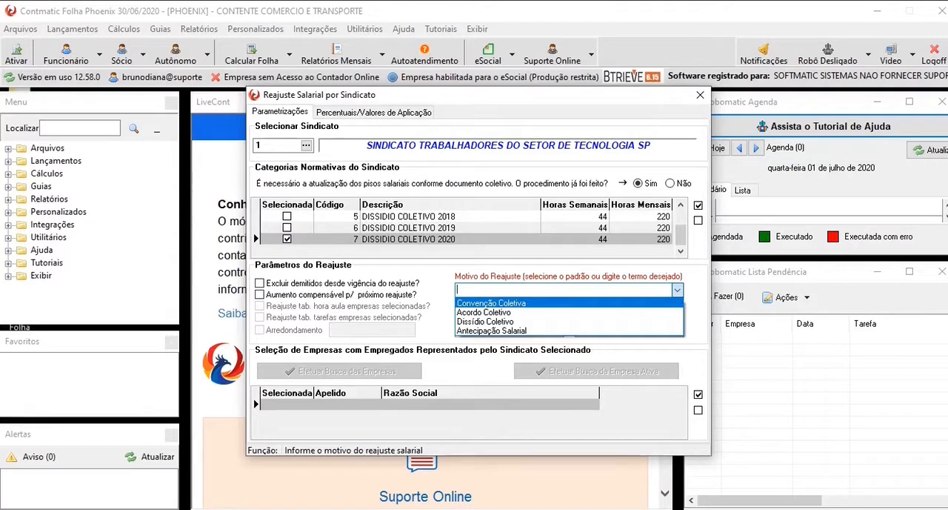
key("Down")
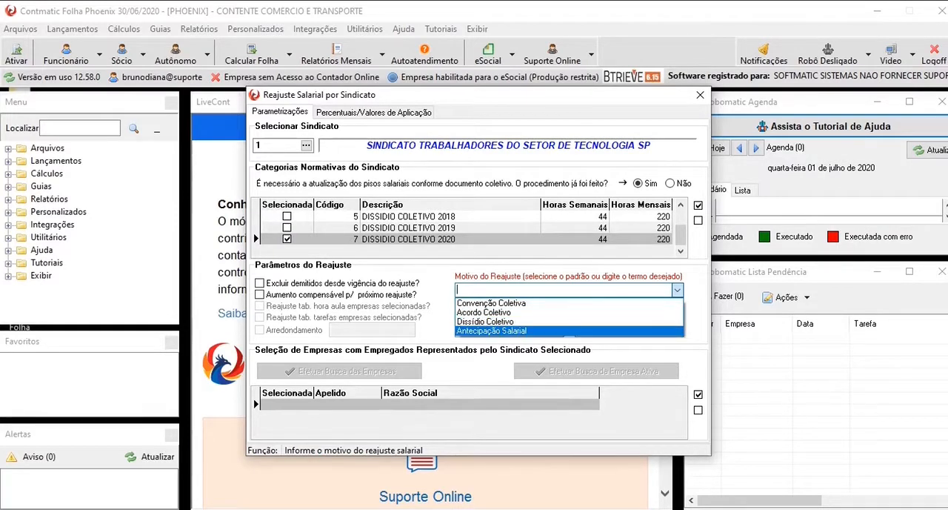
key("Up")
key("Return")
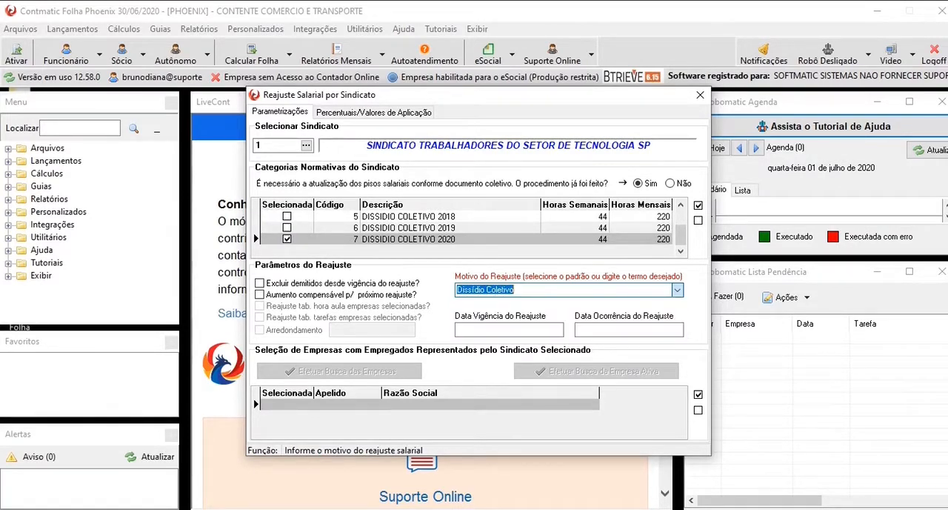
key("Return")
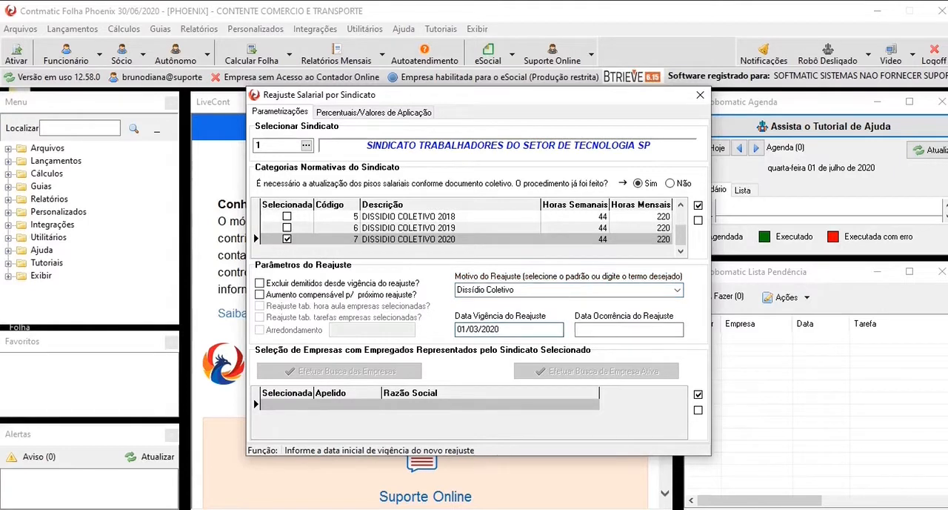
key("Return")
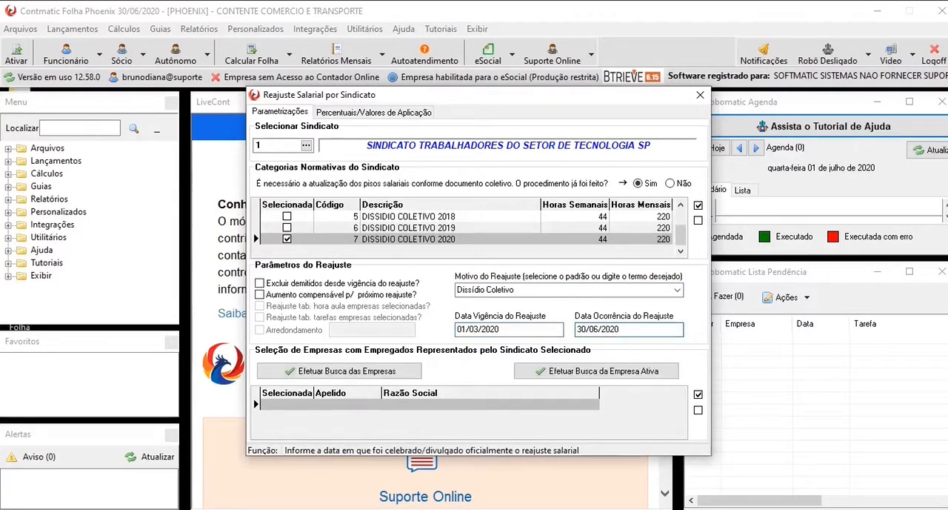
- Set the adjustment's occurrence date to 01/06/2020 and search for the companies with employees represented by the union
key("shift+Right")
key("shift+Right")
type("01")
key("shift+Right")
key("shift+Right")
left_click(340, 370)
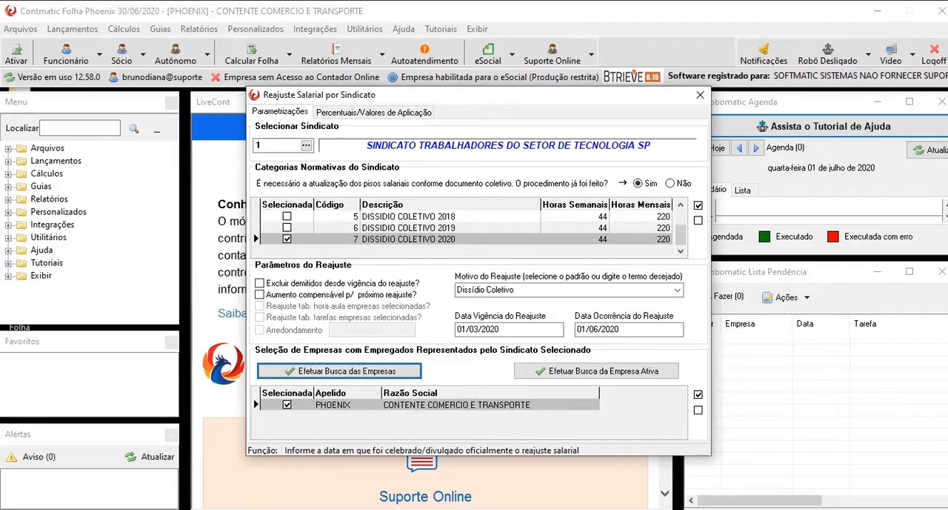
- Set the adjustment percentage to 5%
left_click(373, 112)
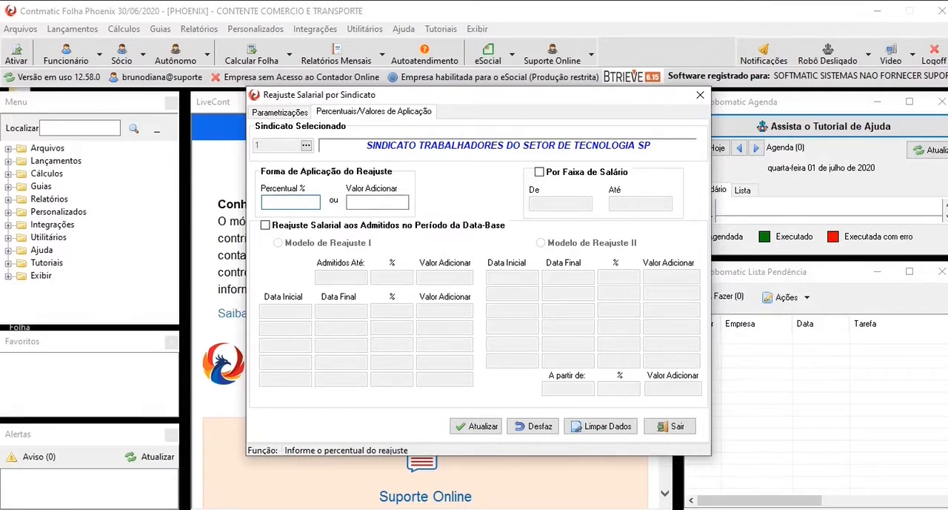
type("5")
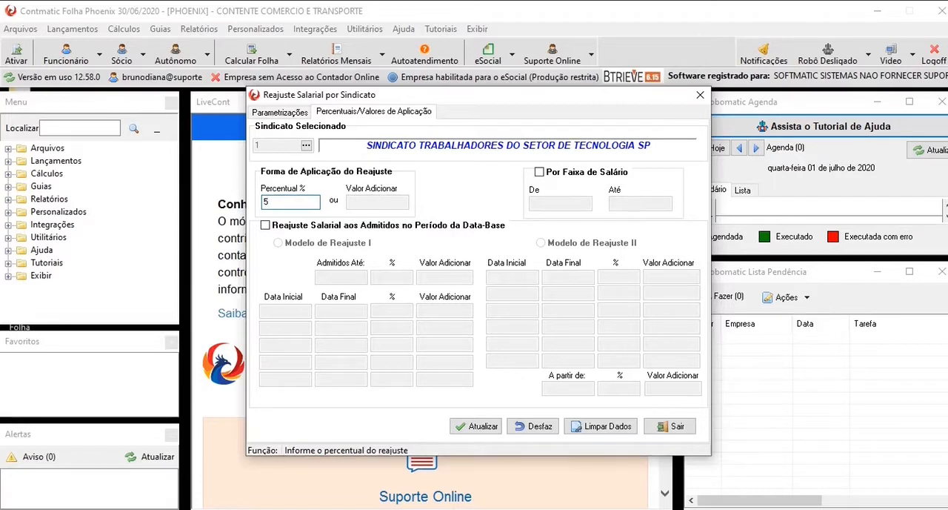
- Try the salary range option and both adjustment models for employees admitted in the base-date period, leaving these options off
left_click(539, 172)
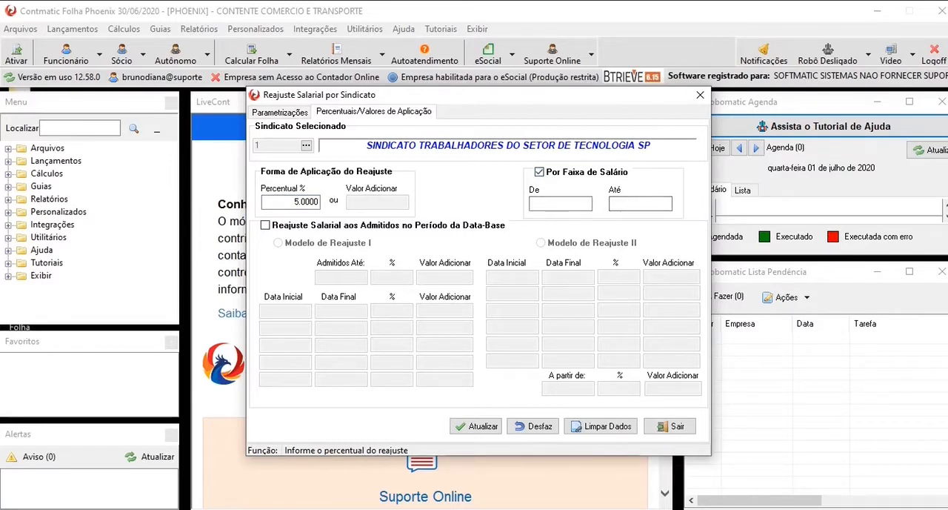
left_click(540, 172)
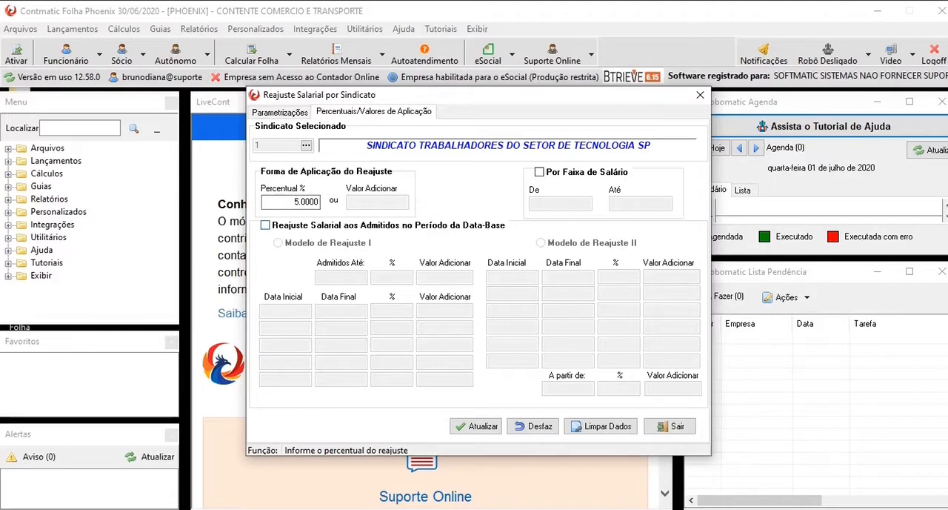
left_click(265, 225)
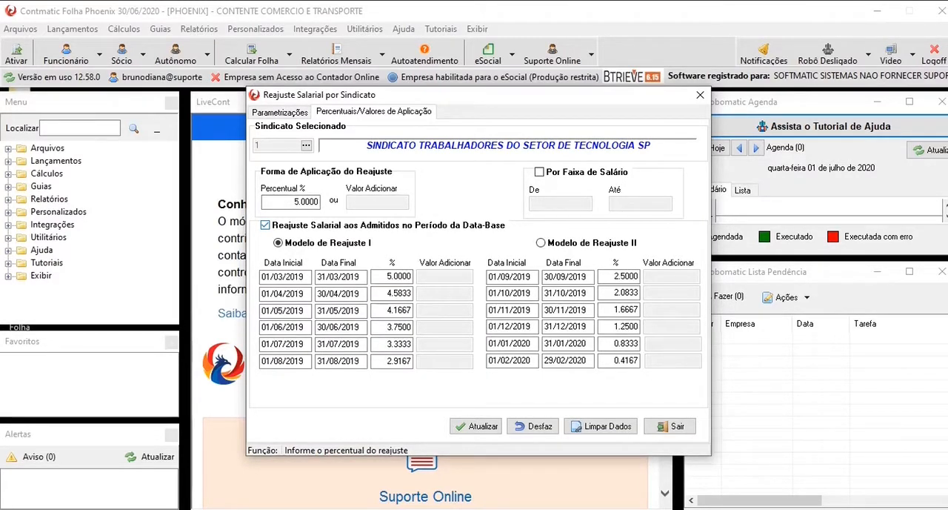
left_click(541, 243)
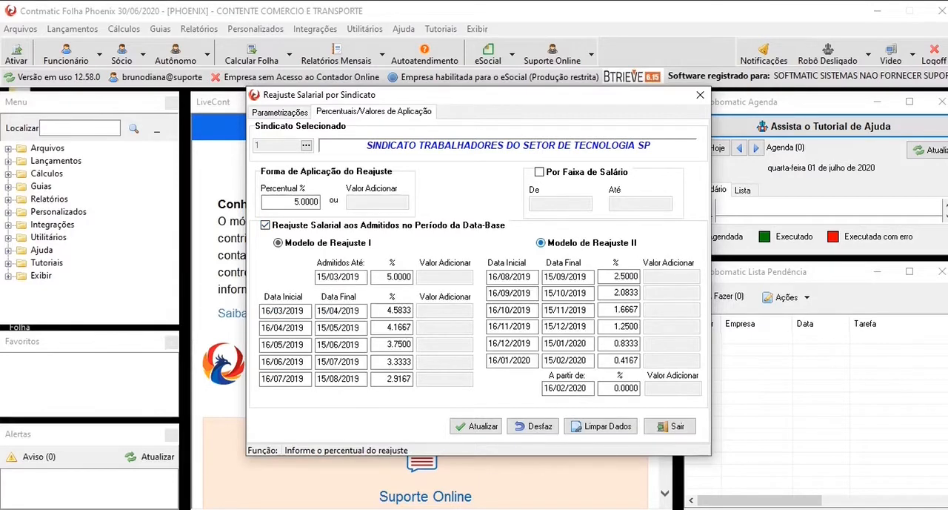
left_click(278, 242)
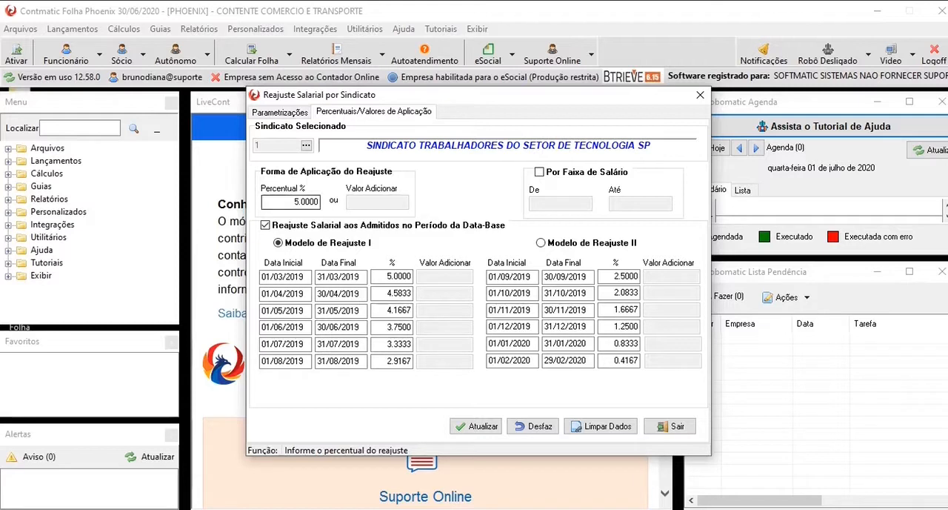
left_click(265, 225)
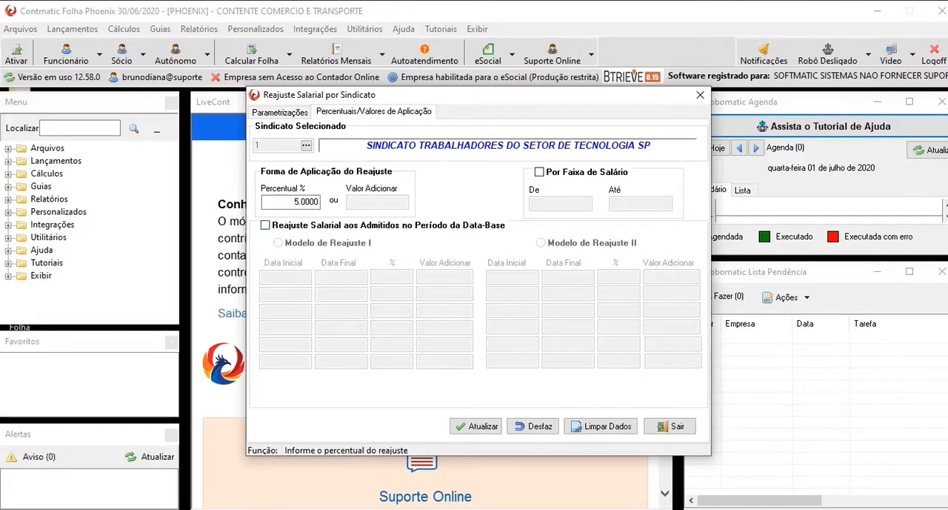
- Run the salary update and conclude the union adjustment from the conference list, confirming that the data is correct
left_click(476, 426)
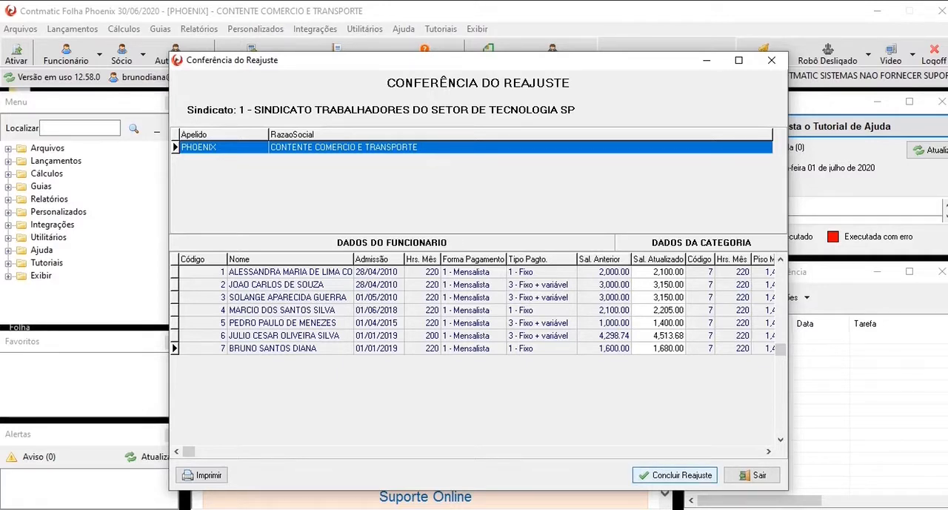
left_click(674, 474)
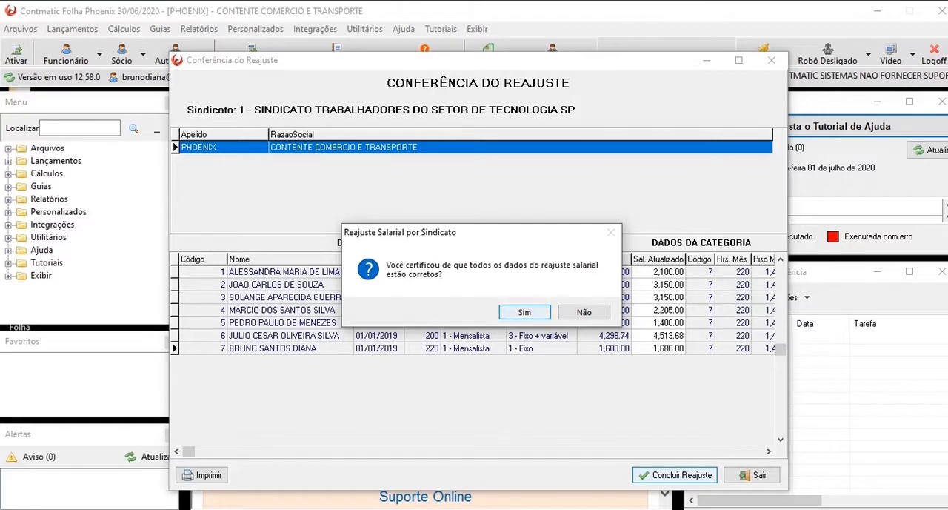
key("Return")
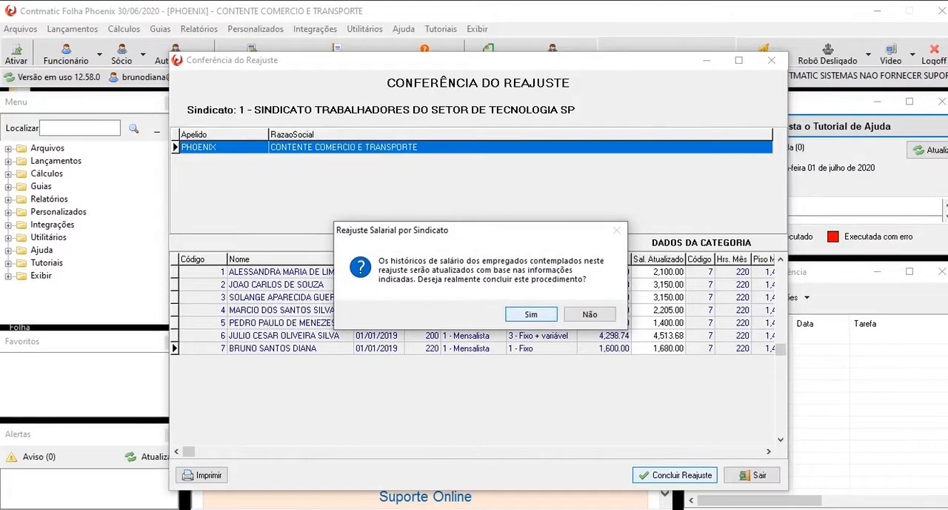
key("Return")
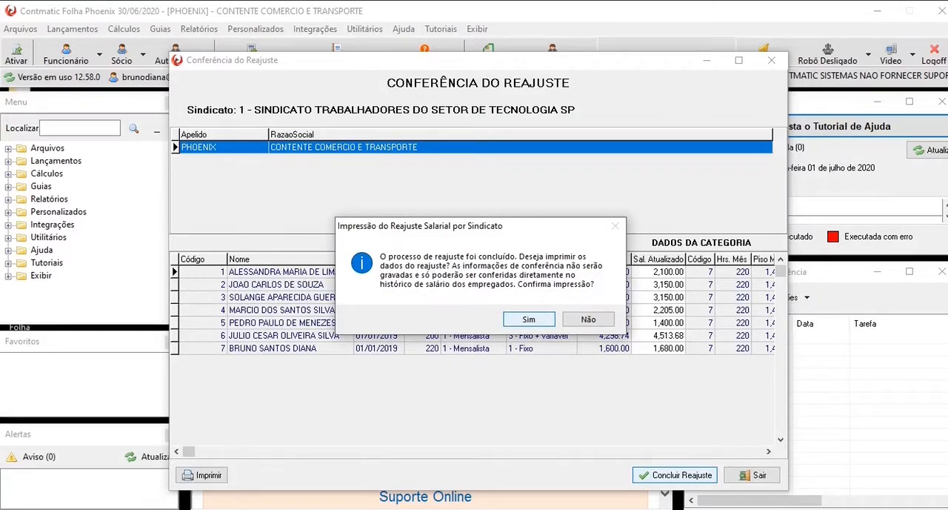
- Generate the salary adjustment report ordered by employee code, with a page break per company and the Contador Online option left off
key("Return")
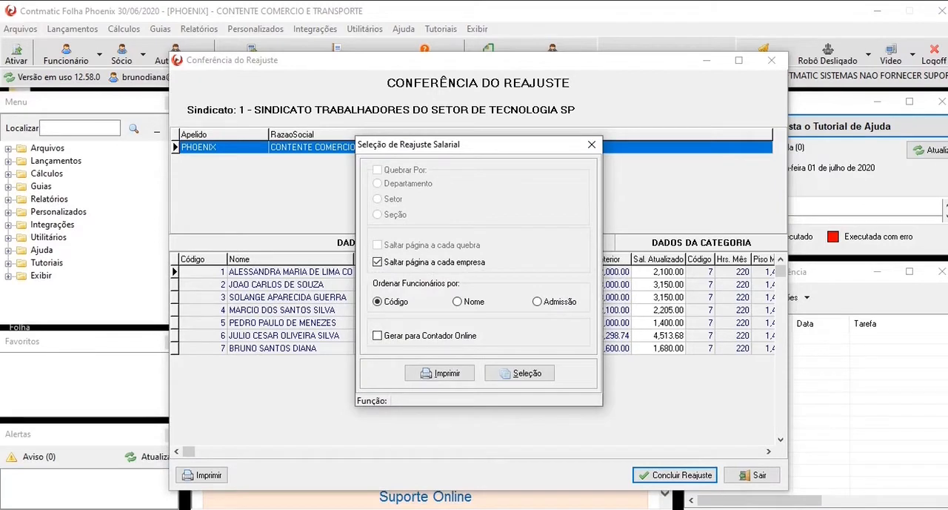
left_click(378, 336)
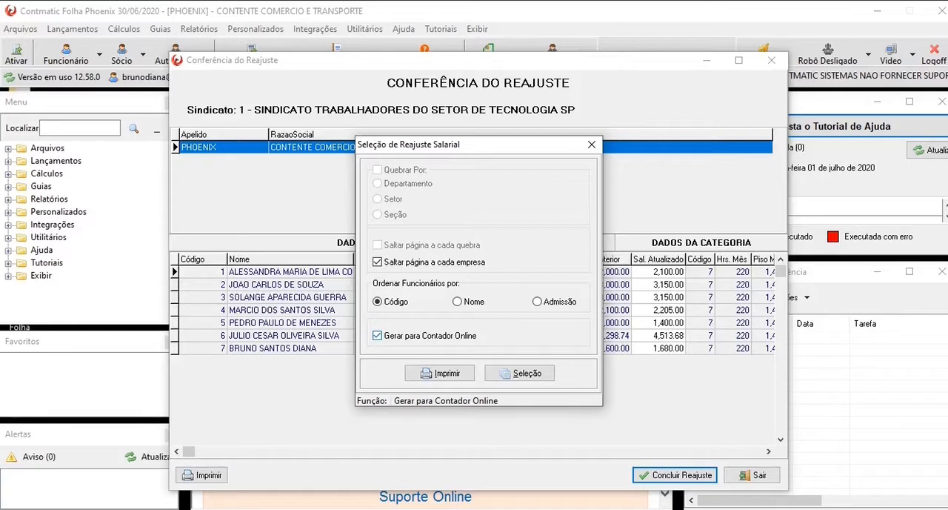
left_click(378, 335)
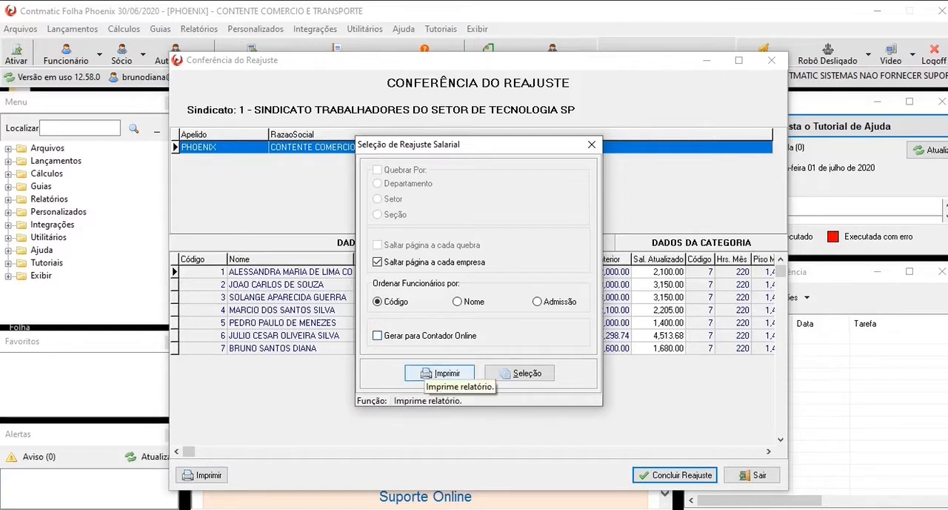
left_click(438, 373)
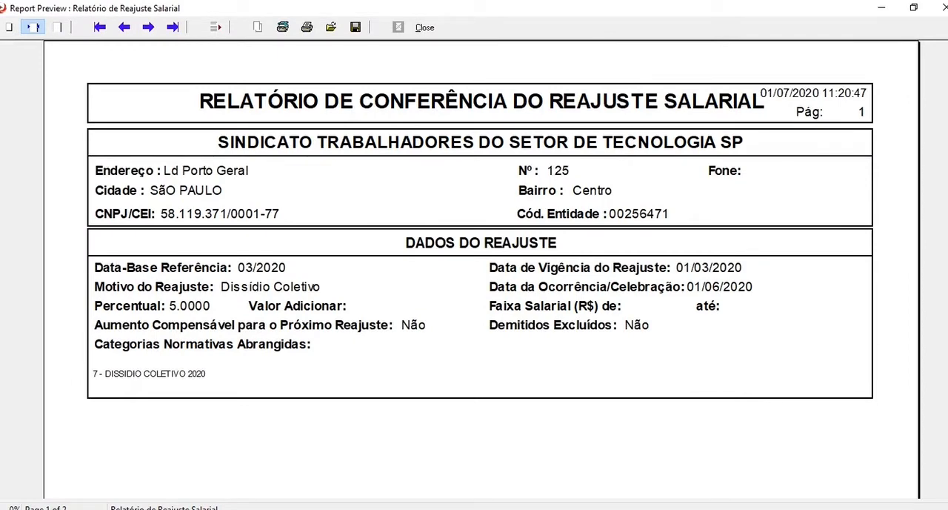
- Review both pages of the adjustment report, including the employees' previous and updated salaries, and close the report and the conference list
scroll(481, 267, "down", 3)
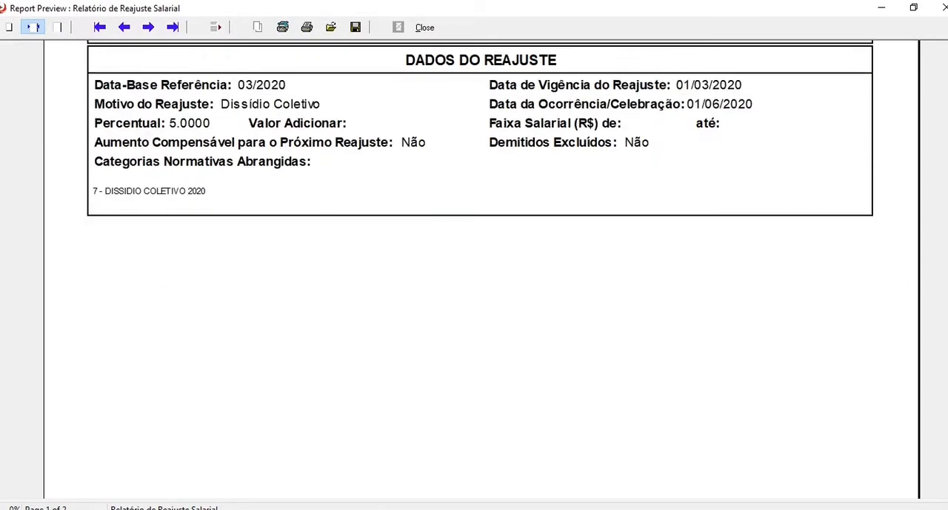
scroll(481, 267, "down", 5)
key("Page_Down")
scroll(482, 267, "up", 5)
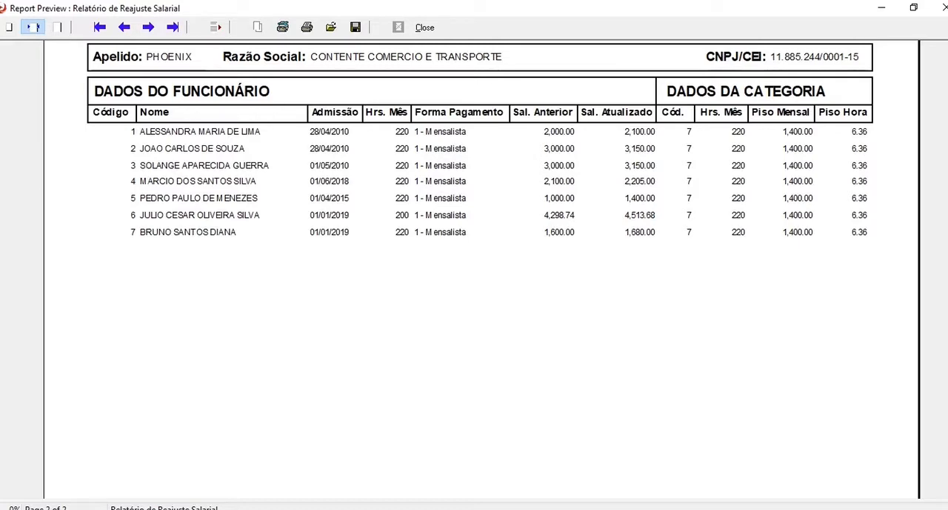
left_click(424, 27)
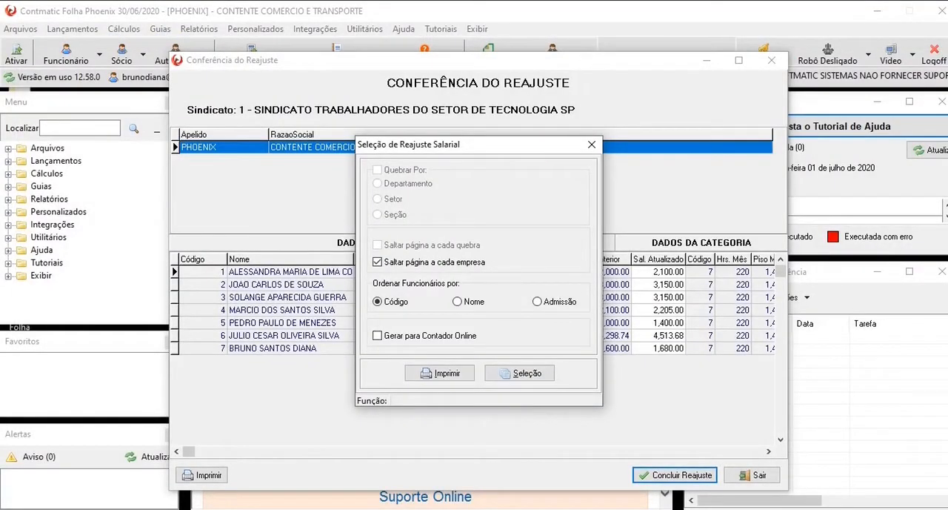
left_click(591, 144)
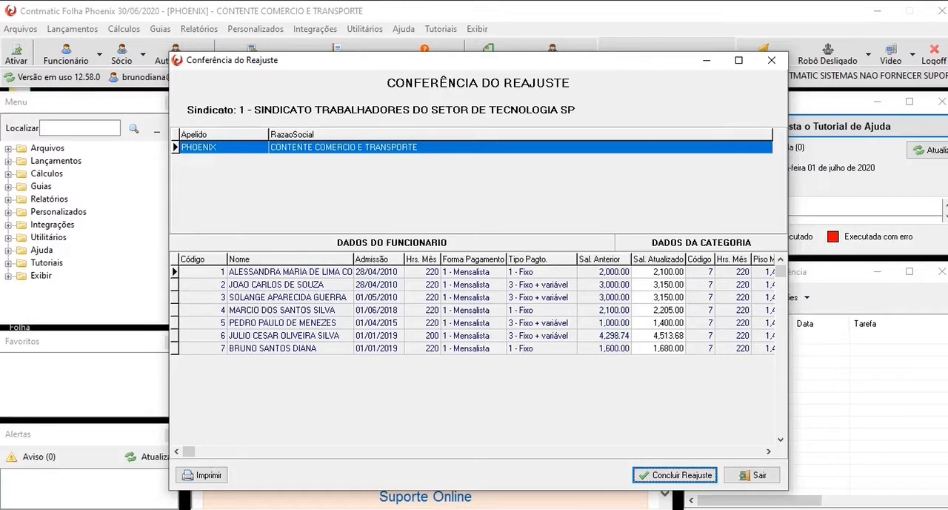
left_click(771, 61)
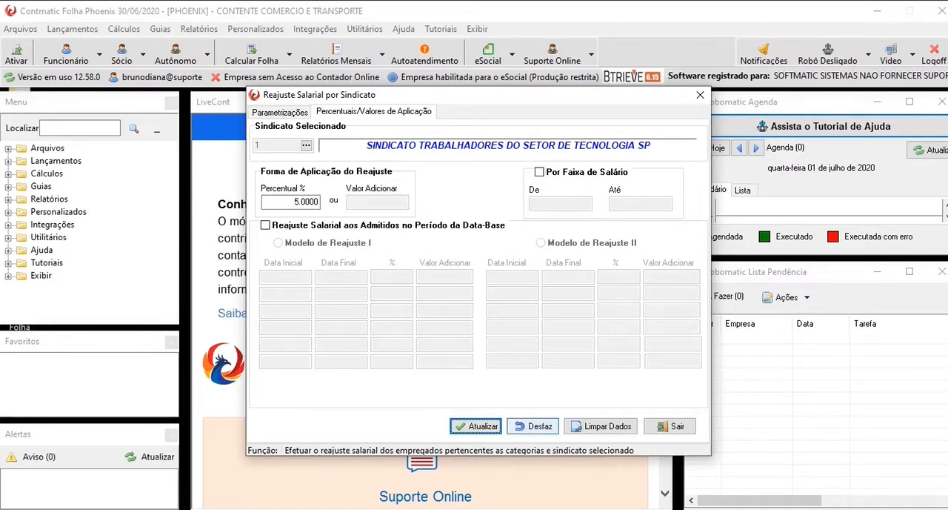
- Undo the union salary adjustment for the selected employees and leave the union adjustment screen
left_click(533, 426)
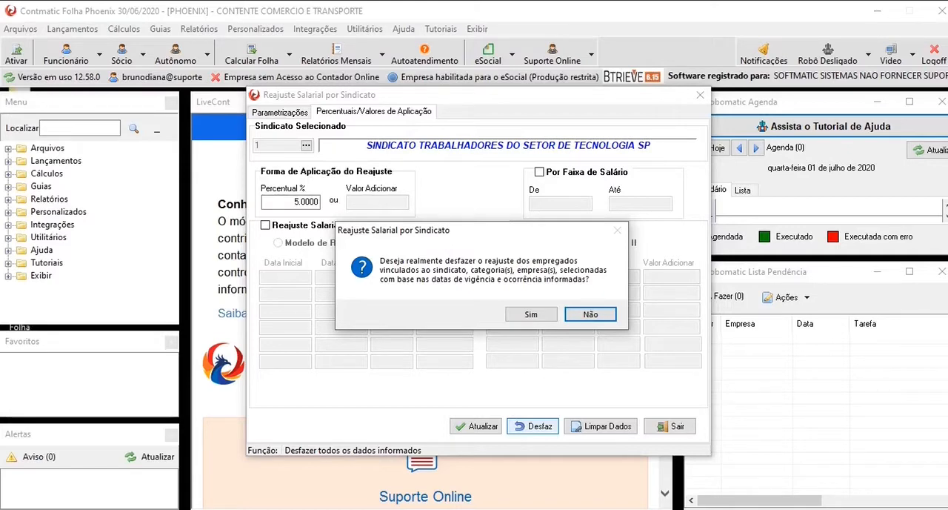
left_click(531, 314)
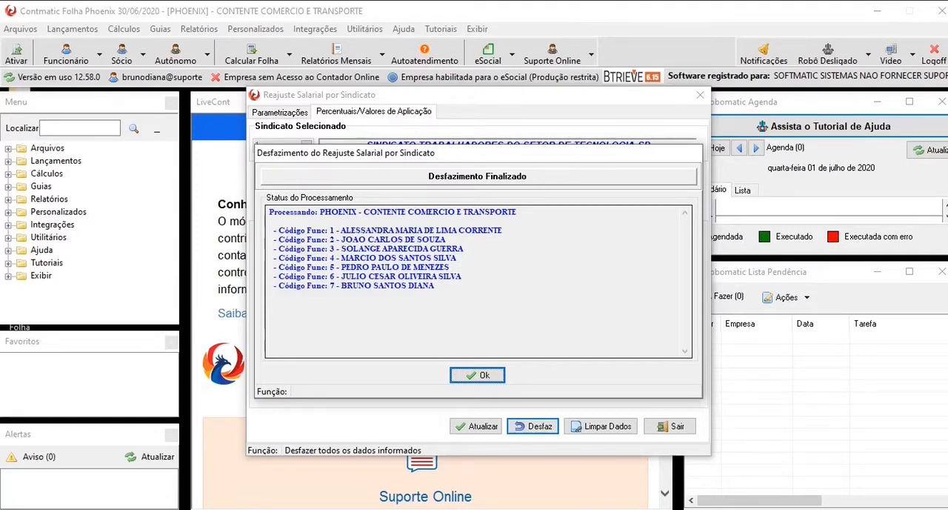
key("Return")
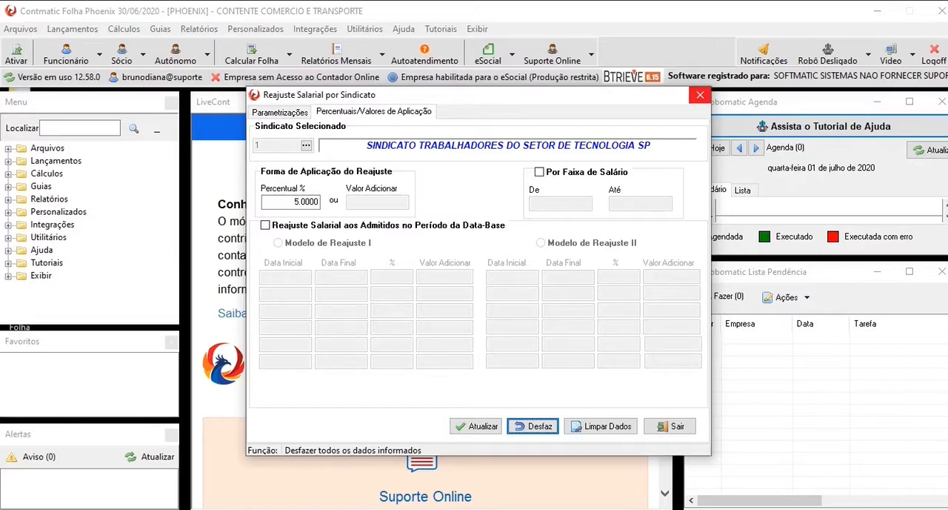
left_click(700, 94)
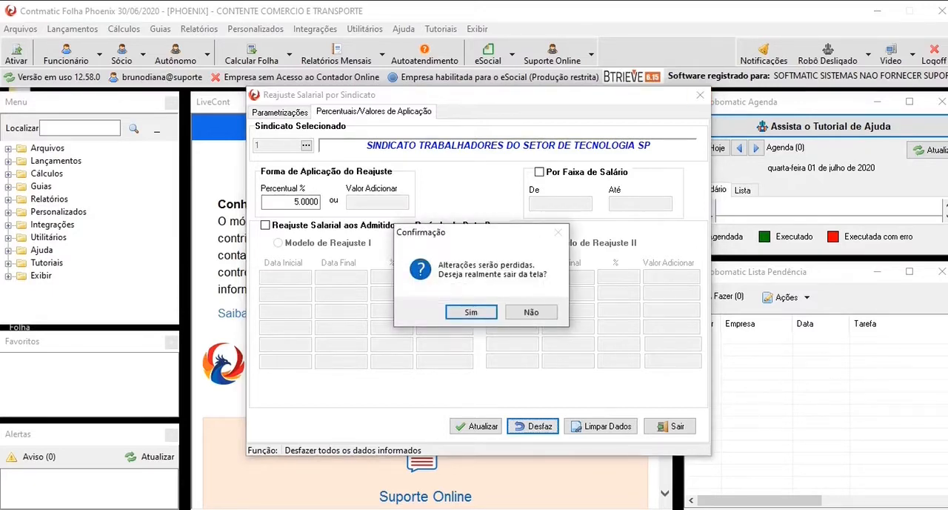
key("Return")
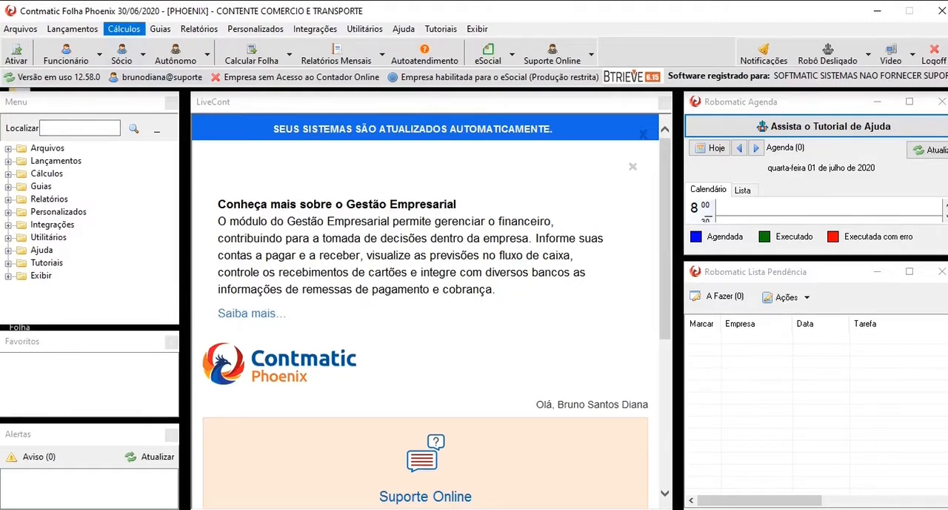
- Open the salary update by company and try the department, sector and section selections, keeping the whole company selected
left_click(123, 28)
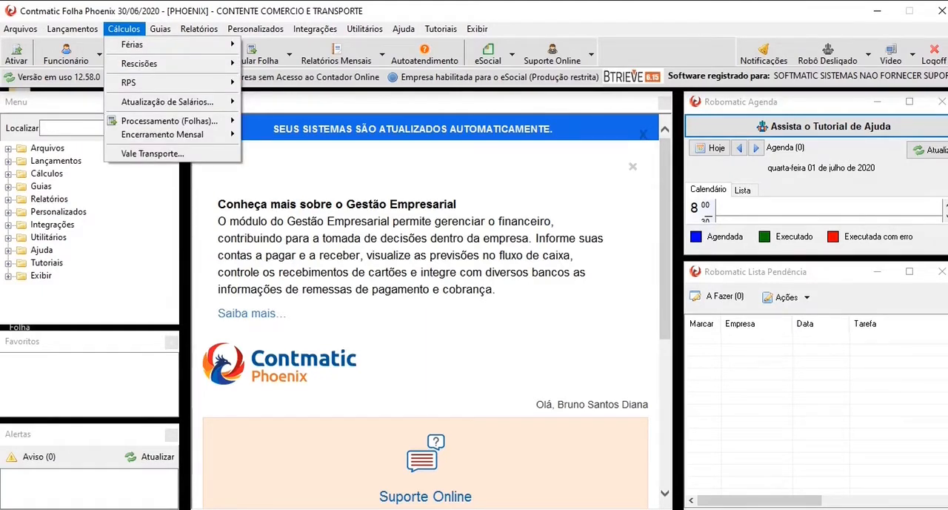
mouse_move(167, 101)
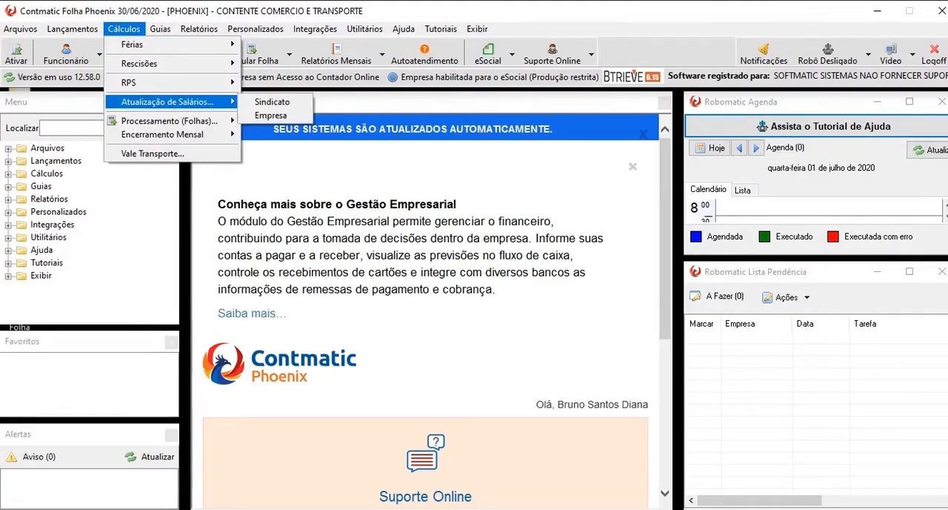
left_click(272, 115)
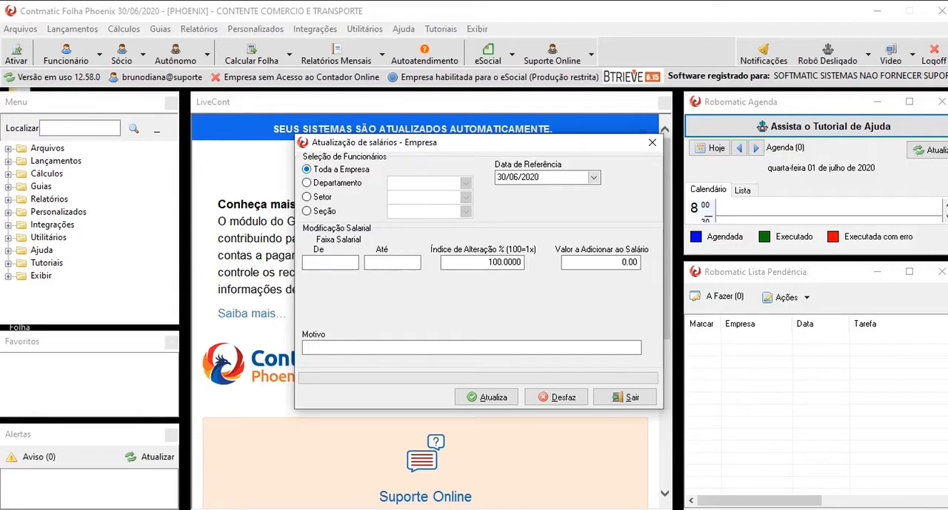
left_click(306, 183)
left_click(307, 197)
left_click(307, 212)
left_click(306, 169)
- Set the salary update's reference date to 01/06/2020, leaving the salary range blank
left_click(532, 177)
left_click(503, 177)
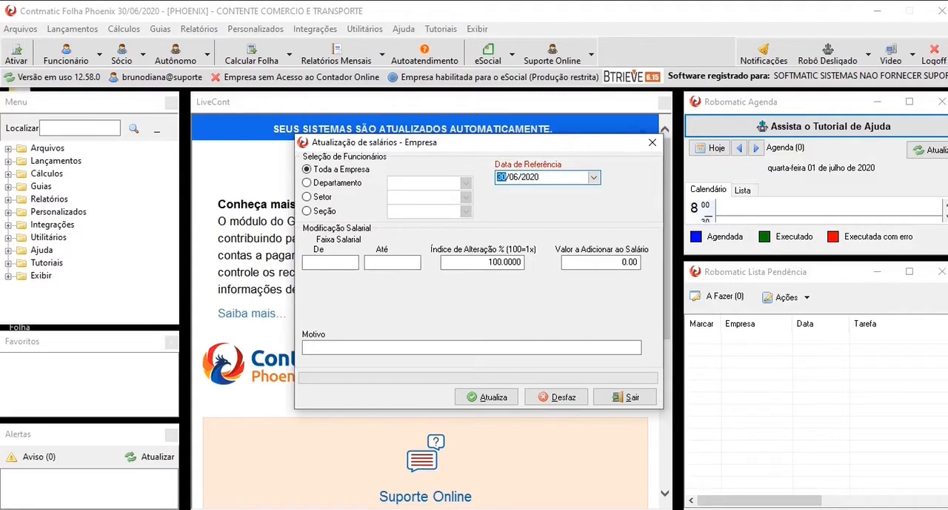
type("01")
left_click(331, 262)
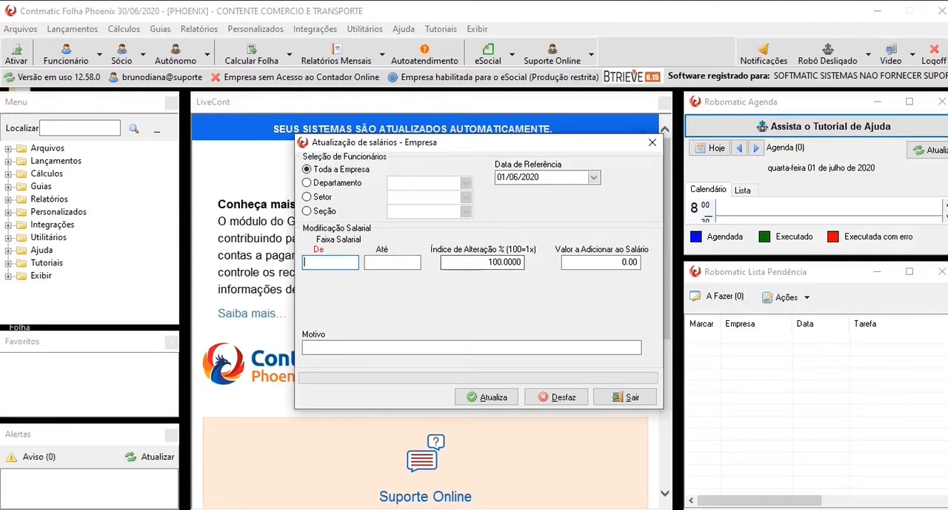
- Set the alteration index to 105% and enter DISSIDIO as the reason for the salary update
left_click(483, 262)
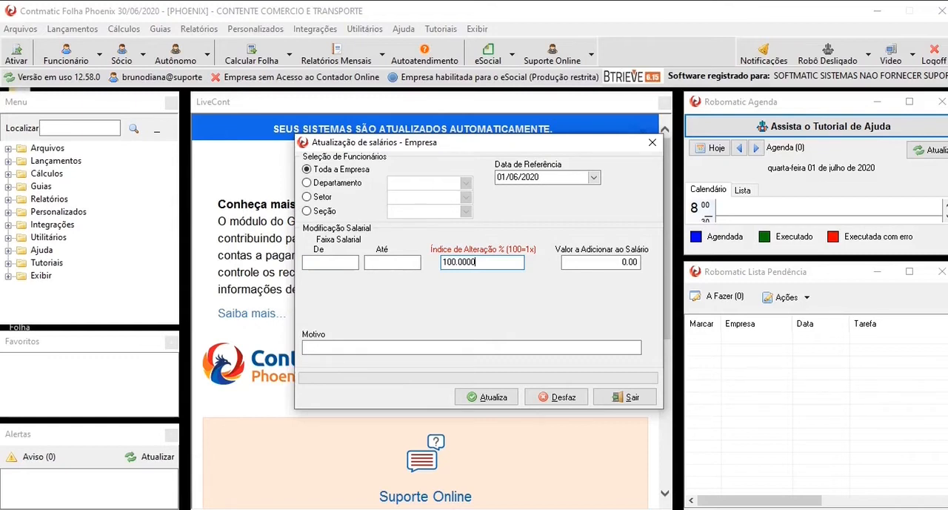
key("shift+Home")
type("105")
key("Tab")
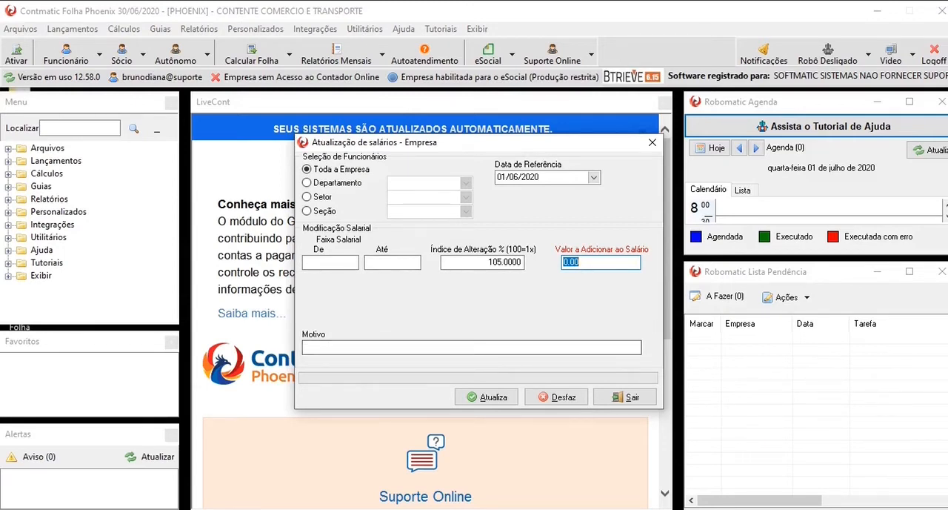
left_click(305, 347)
type("DIS")
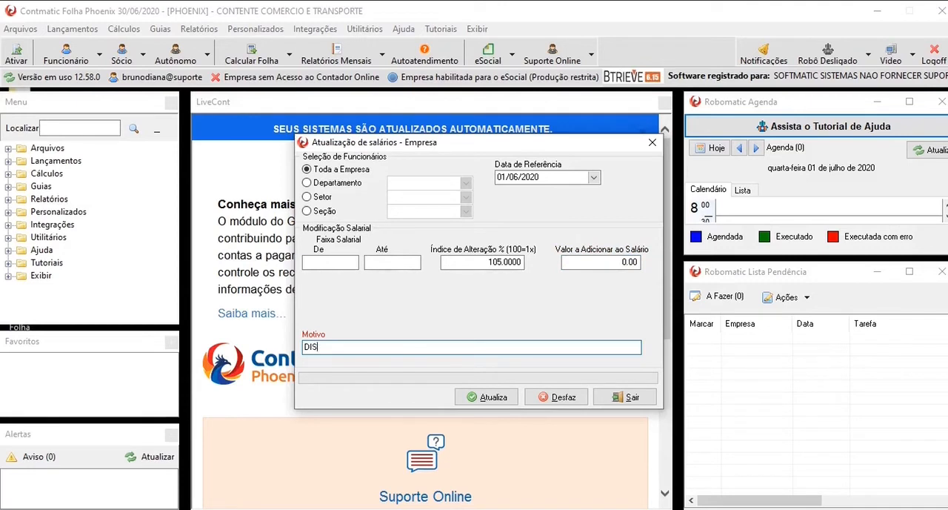
type("SIDIO")
key("Tab")
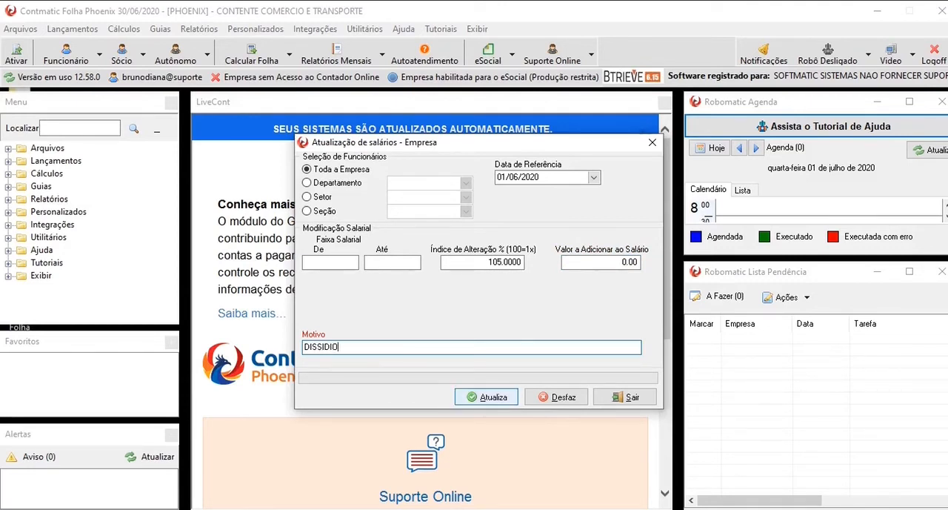
- Run the company-wide salary update and leave its screen
key("Return")
key("Return")
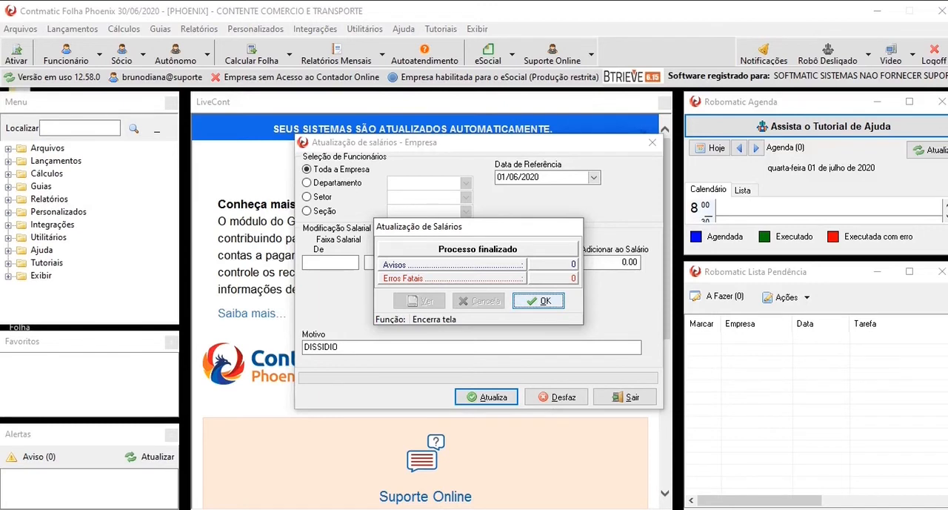
left_click(538, 300)
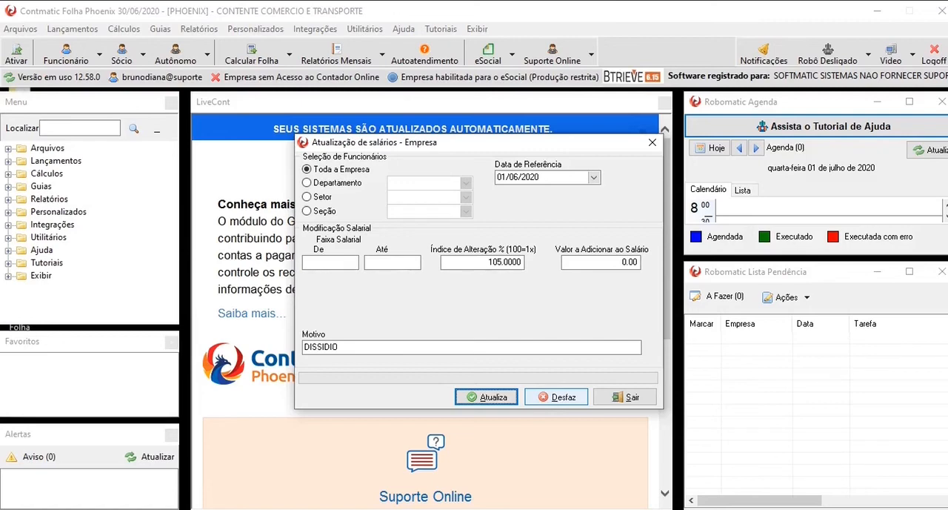
left_click(625, 396)
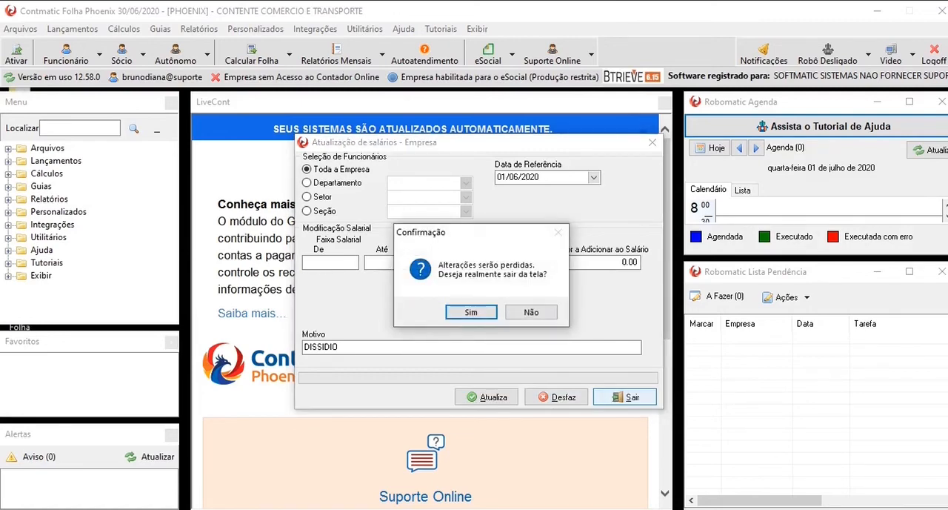
left_click(471, 312)
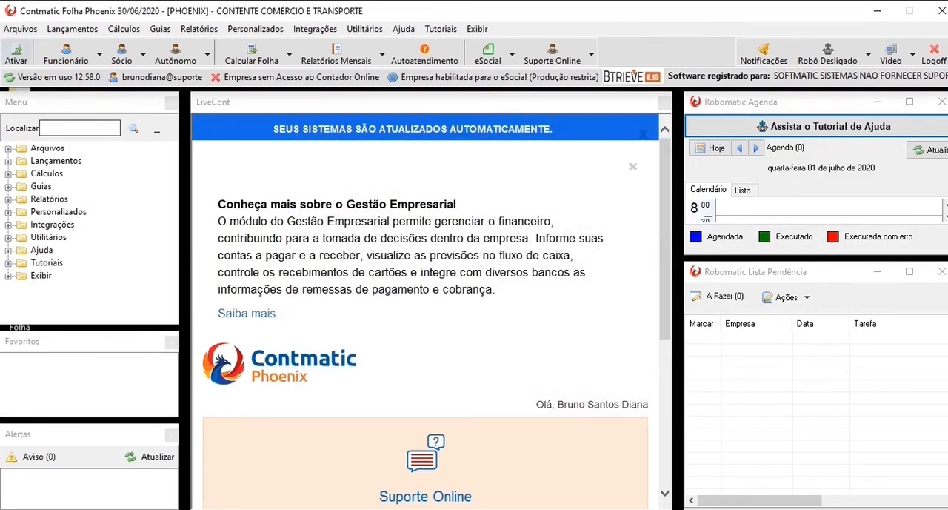
- Open the contractual data of the employee with code 1 and display the salary history
left_click(66, 54)
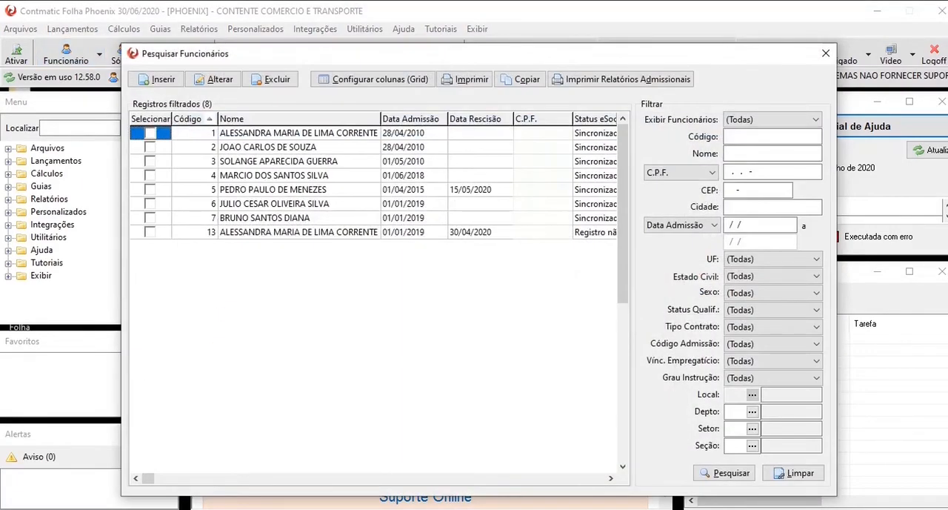
double_click(298, 134)
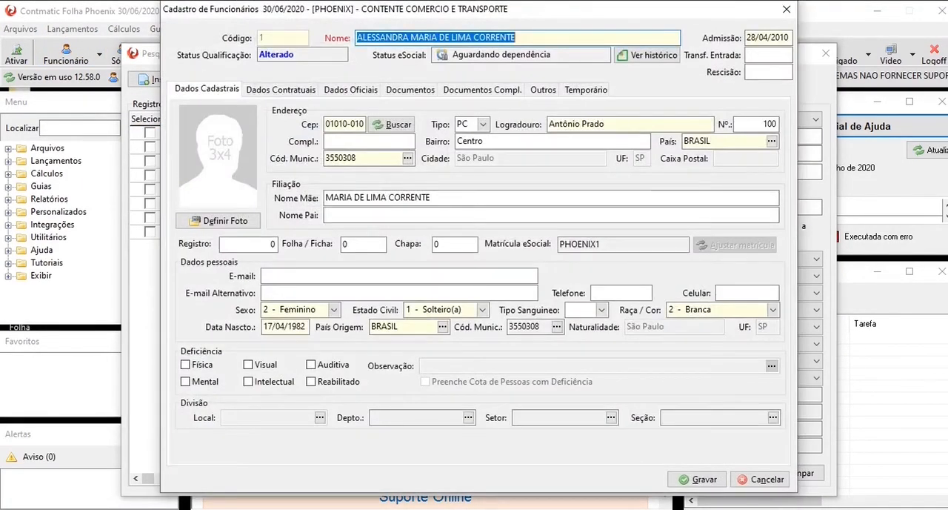
left_click(284, 90)
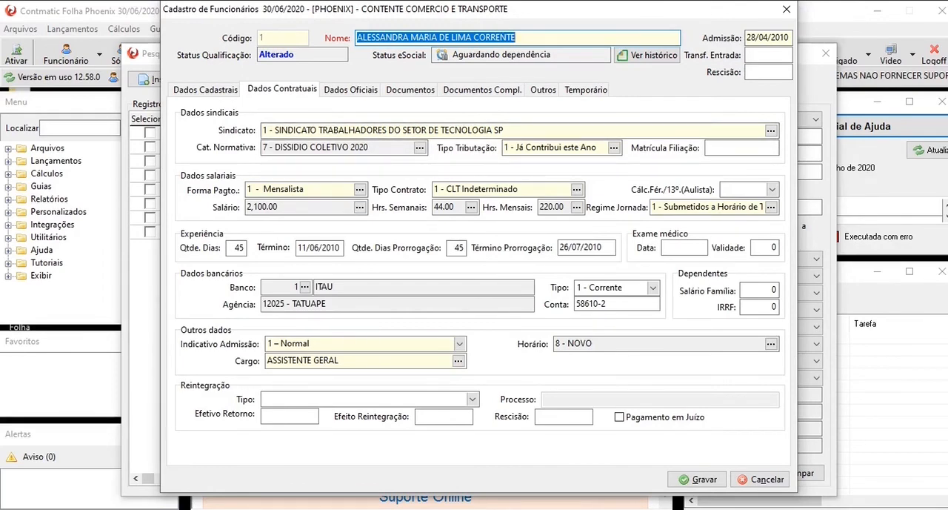
left_click(360, 207)
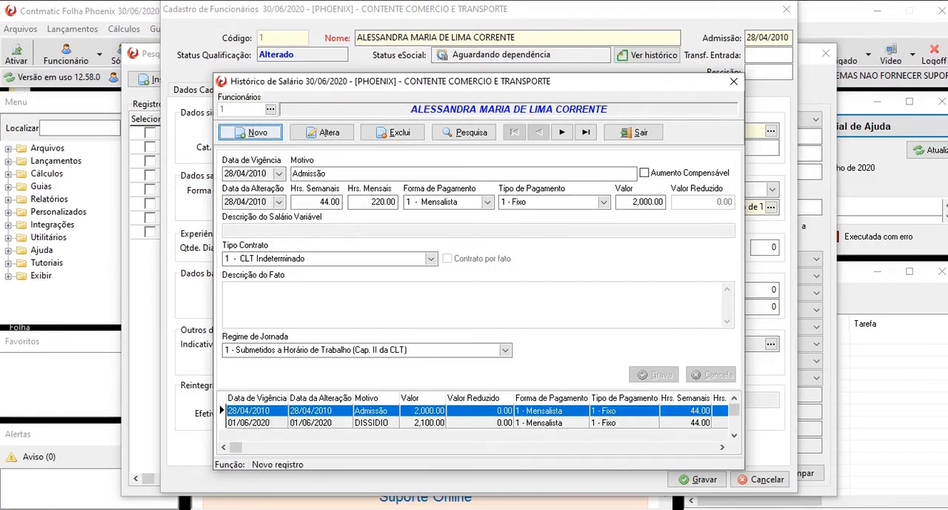
left_click(251, 133)
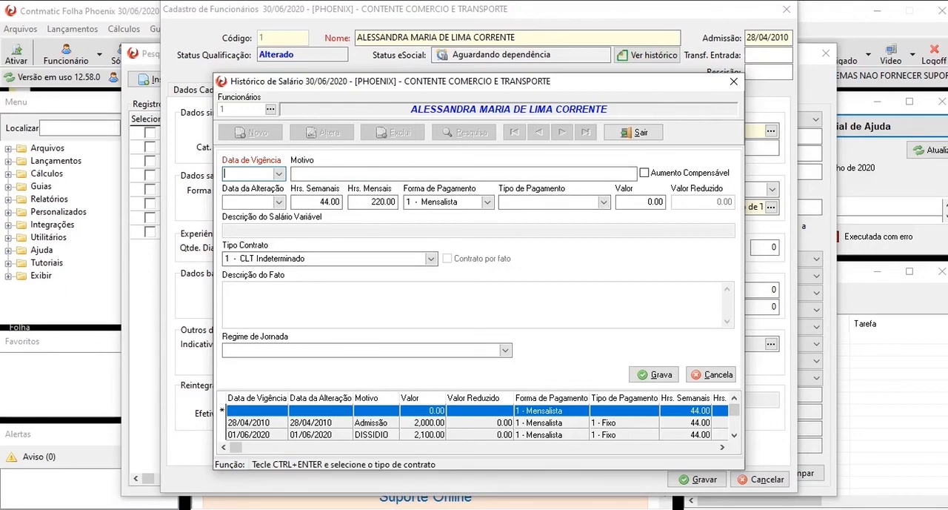
left_click(505, 350)
left_click(505, 350)
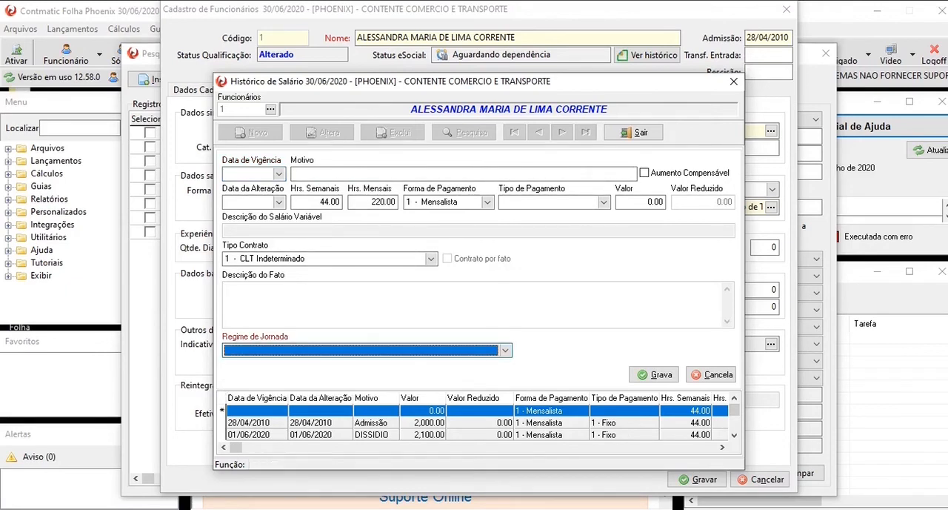
left_click(711, 374)
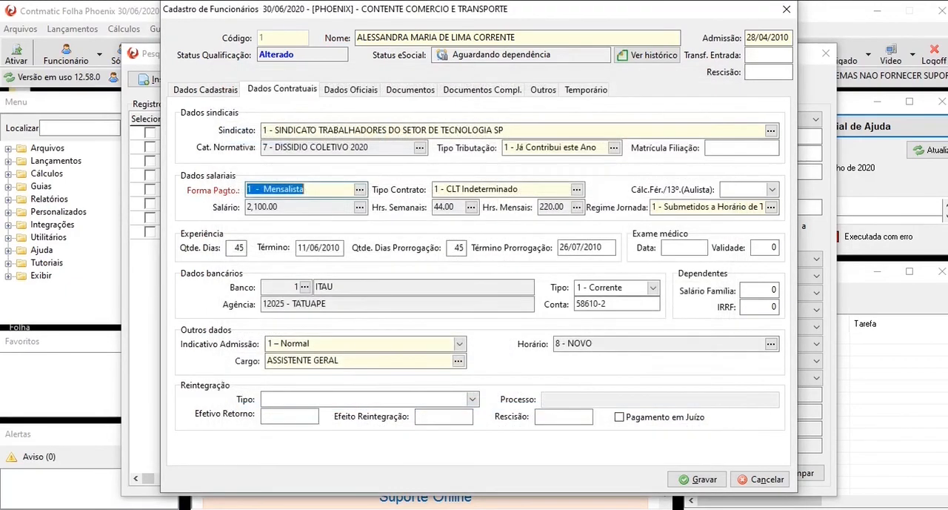
- Check the DISSIDIO entry in the employee's salary history, and close the employee record and search without saving
left_click(359, 207)
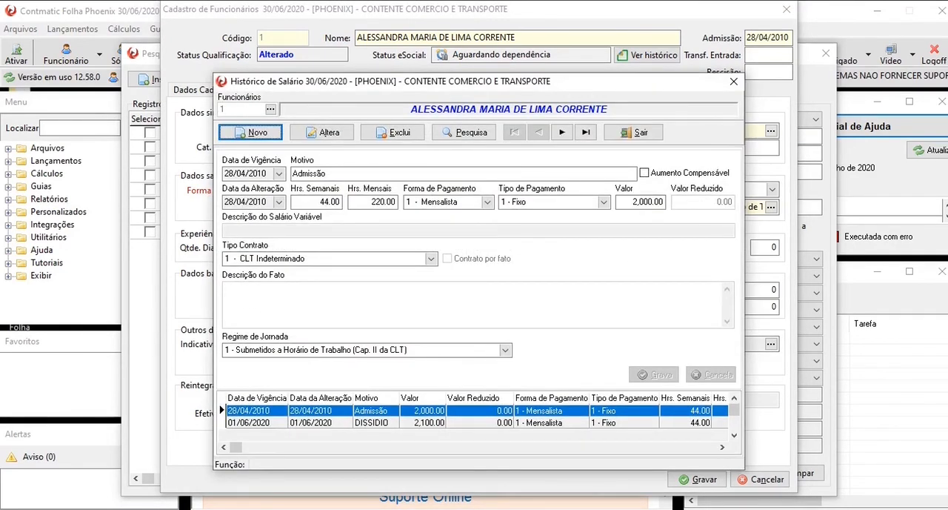
left_click(372, 422)
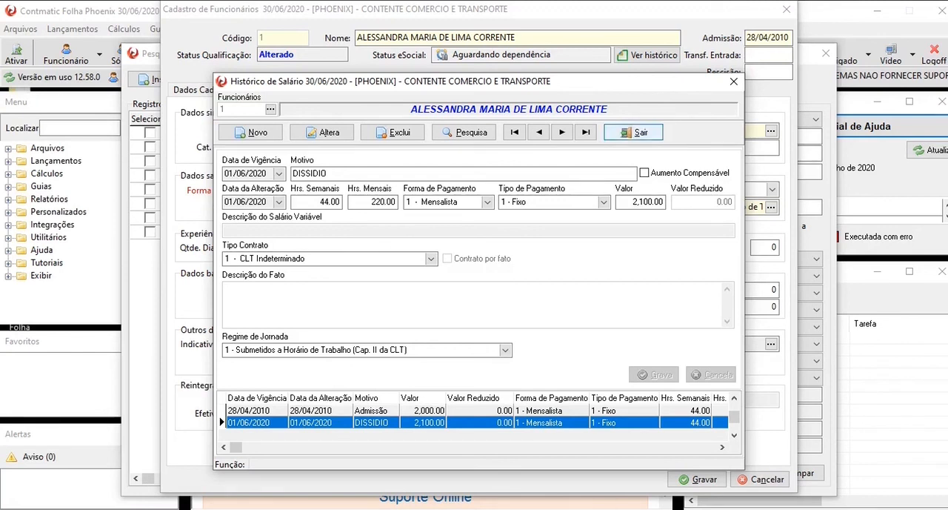
left_click(633, 131)
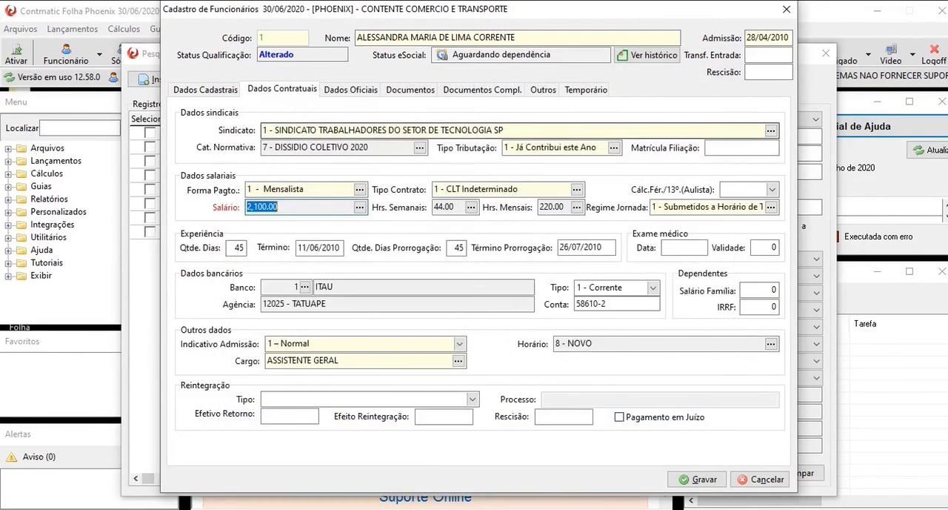
left_click(786, 9)
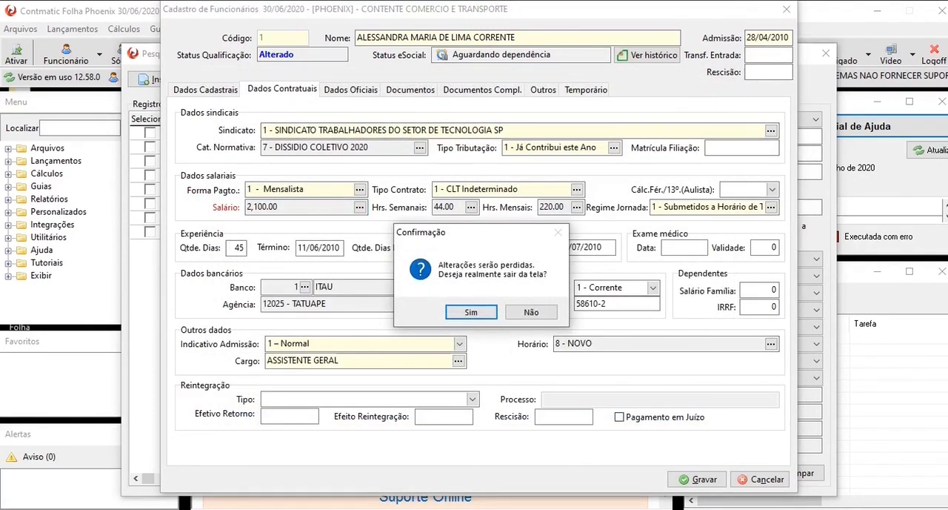
key("Return")
left_click(825, 53)
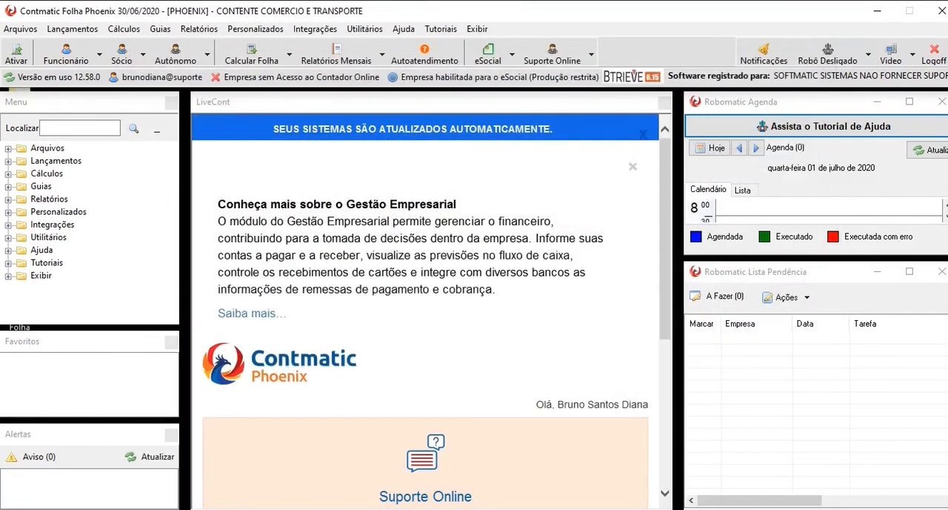